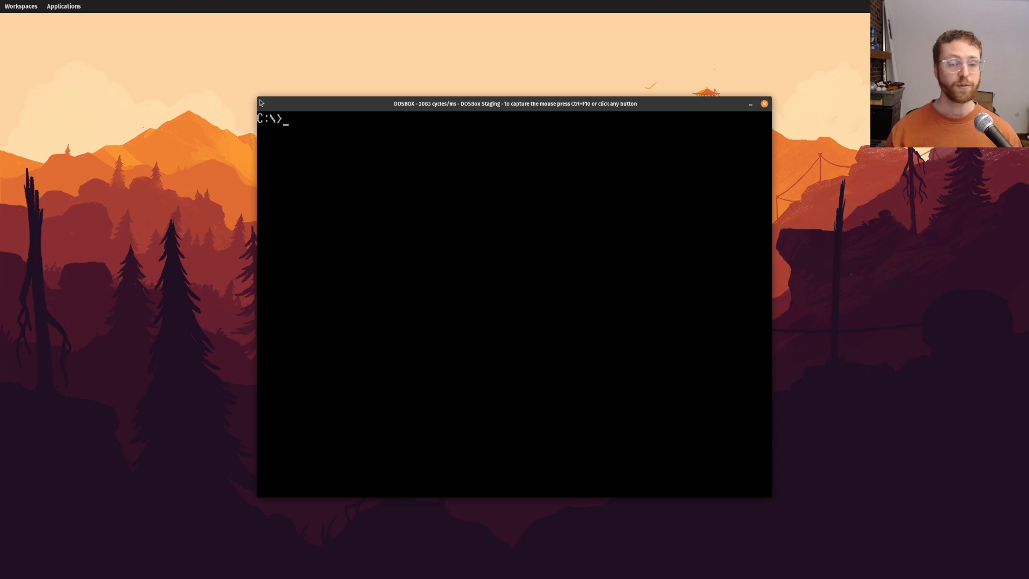
- Switch to the x86 Architecture reference page and zoom the text to 140%
key(alt+Tab)
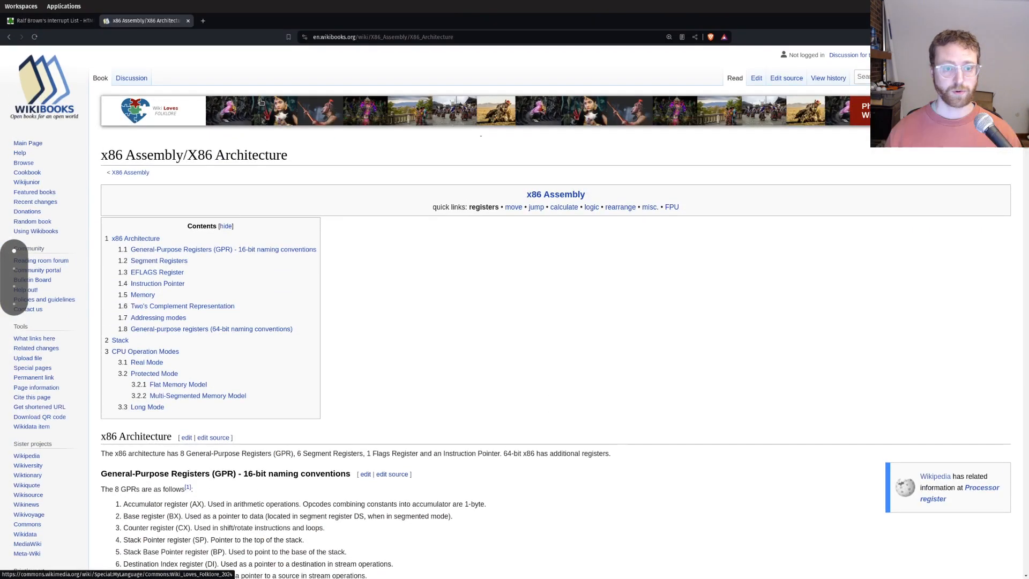
scroll(540, 171, down, 1)
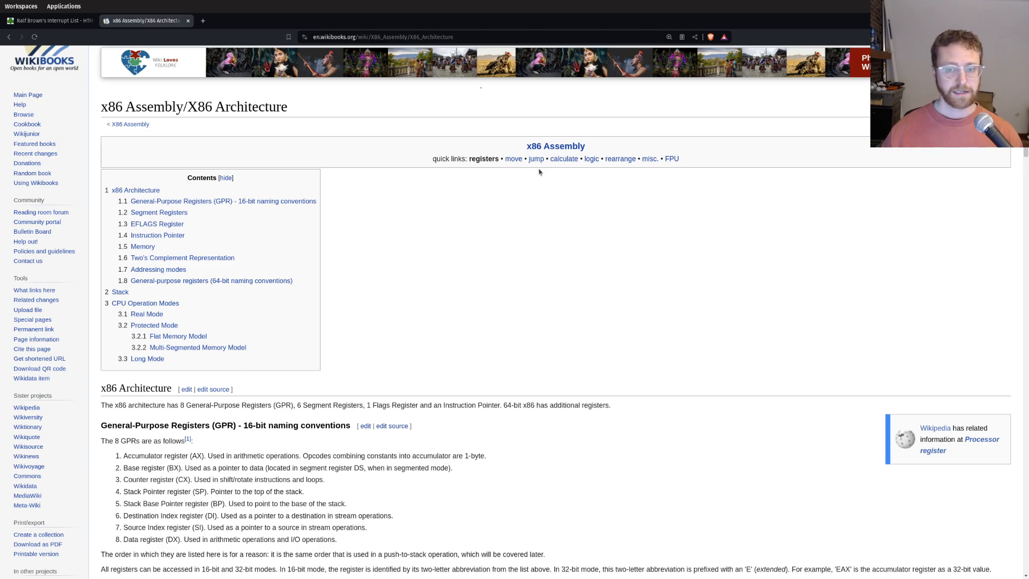
scroll(539, 171, down, 3)
scroll(540, 172, down, 2)
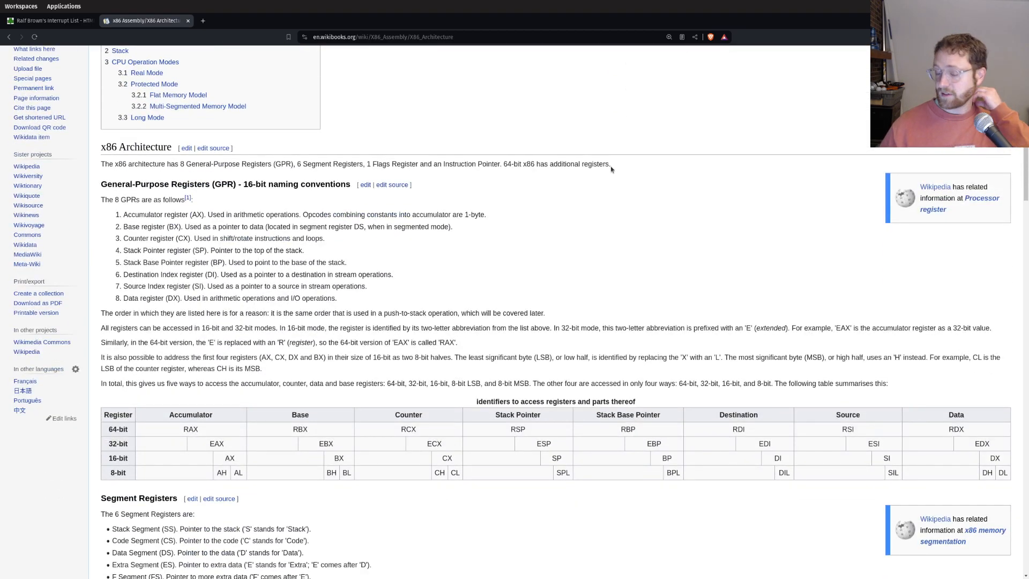
scroll(587, 177, up, 3)
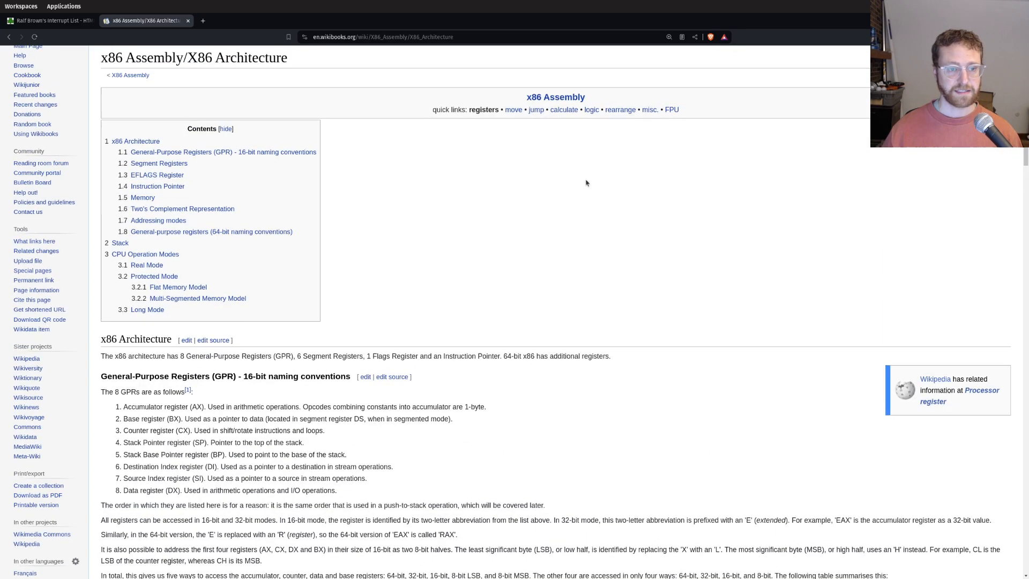
scroll(586, 183, up, 2)
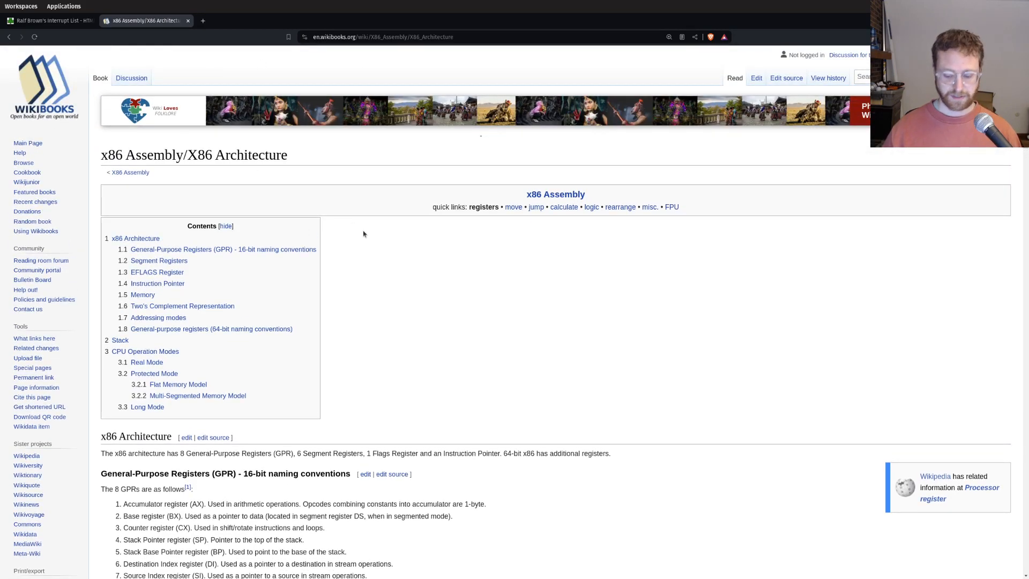
key(ctrl+plus)
key(ctrl+plus)
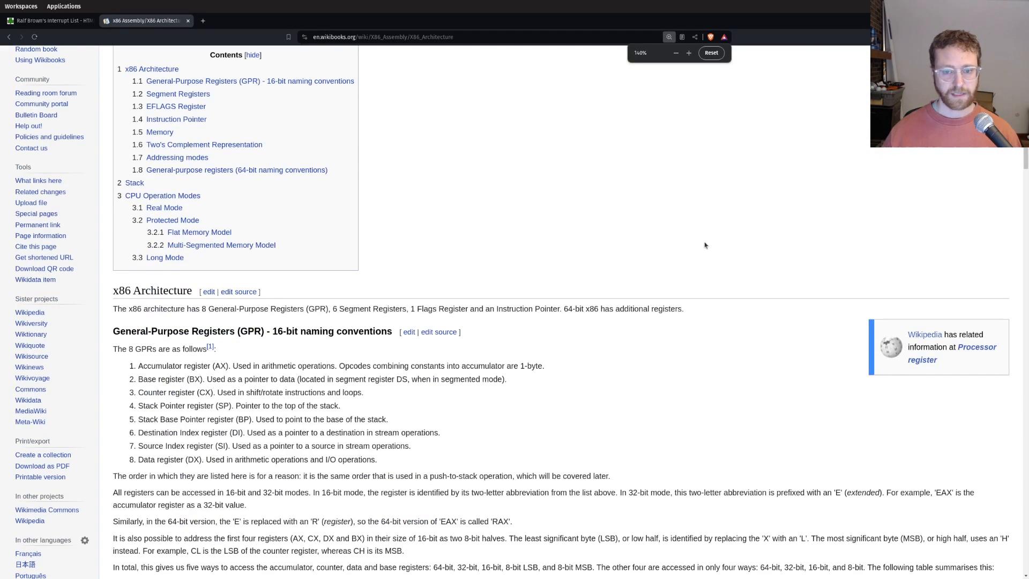
scroll(691, 241, up, 3)
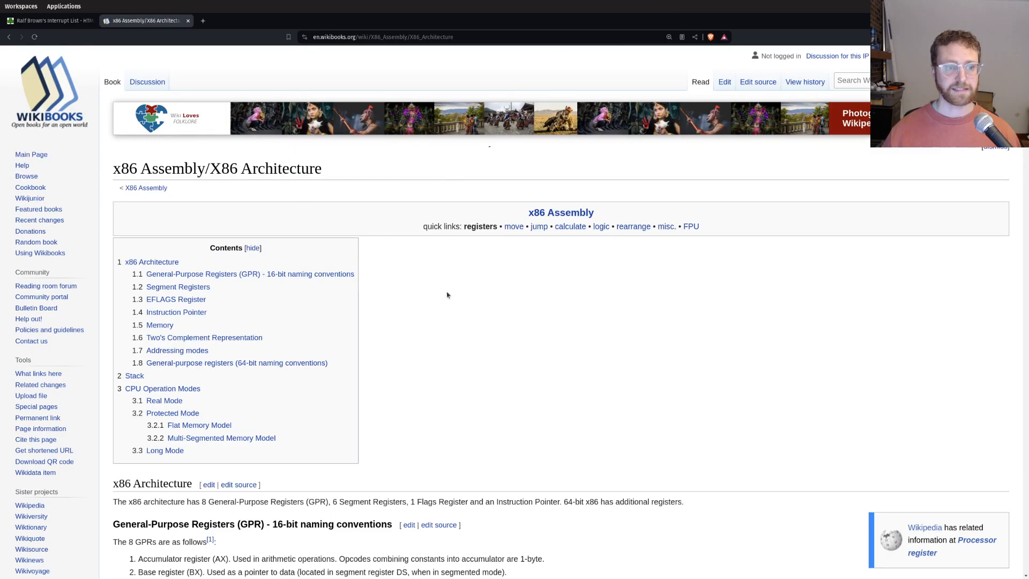
scroll(449, 295, down, 4)
scroll(450, 296, down, 4)
scroll(601, 294, down, 3)
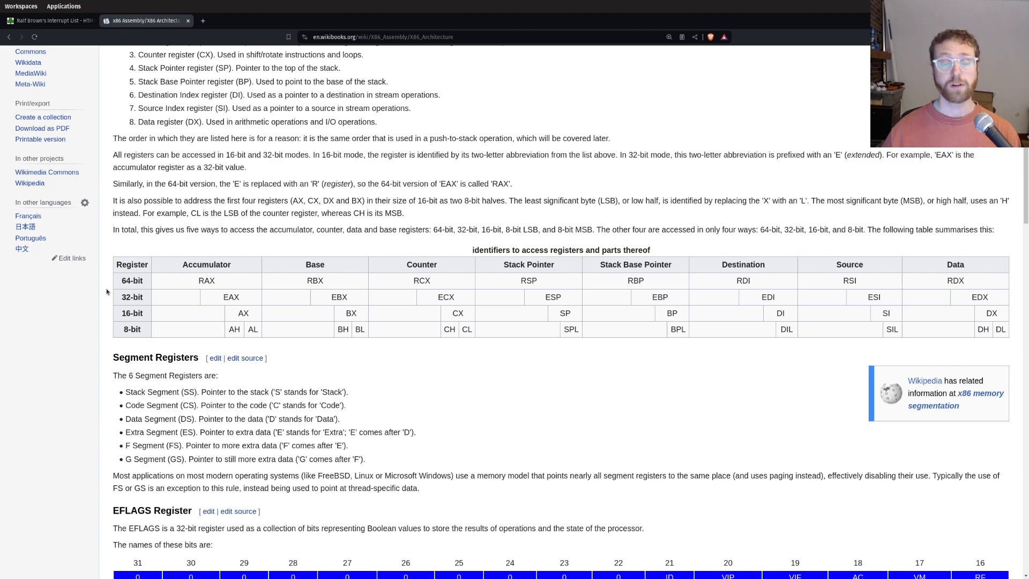
mouse_move(122, 297)
mouse_down()
mouse_move(365, 286)
mouse_move(994, 299)
mouse_up()
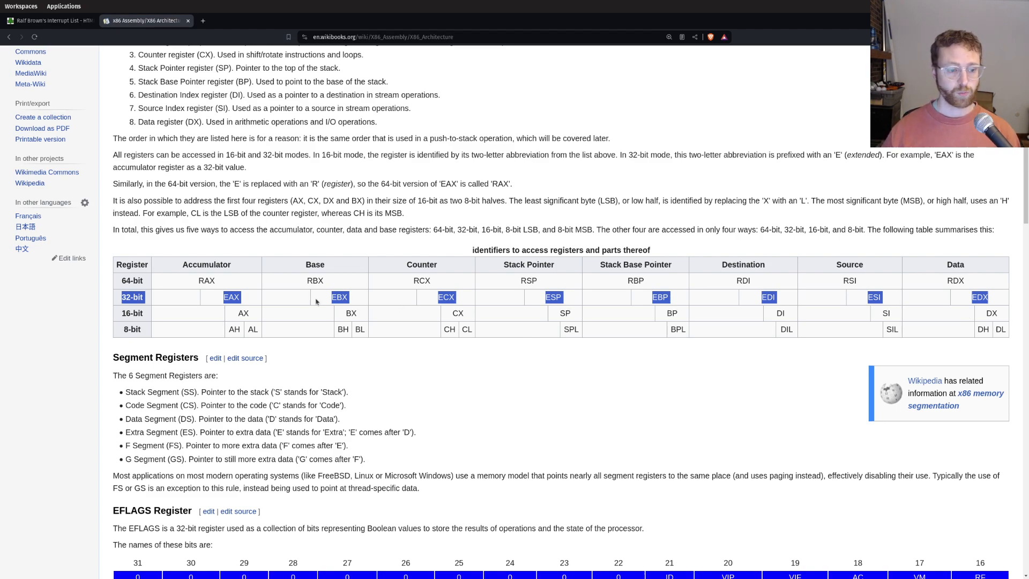
drag(118, 297, 394, 332)
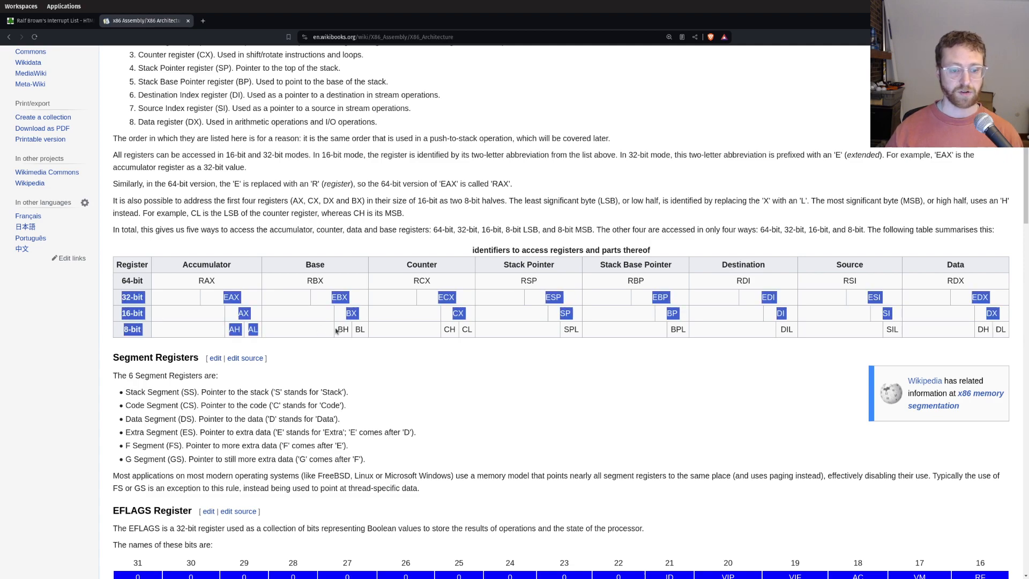
right_click(393, 331)
click(360, 324)
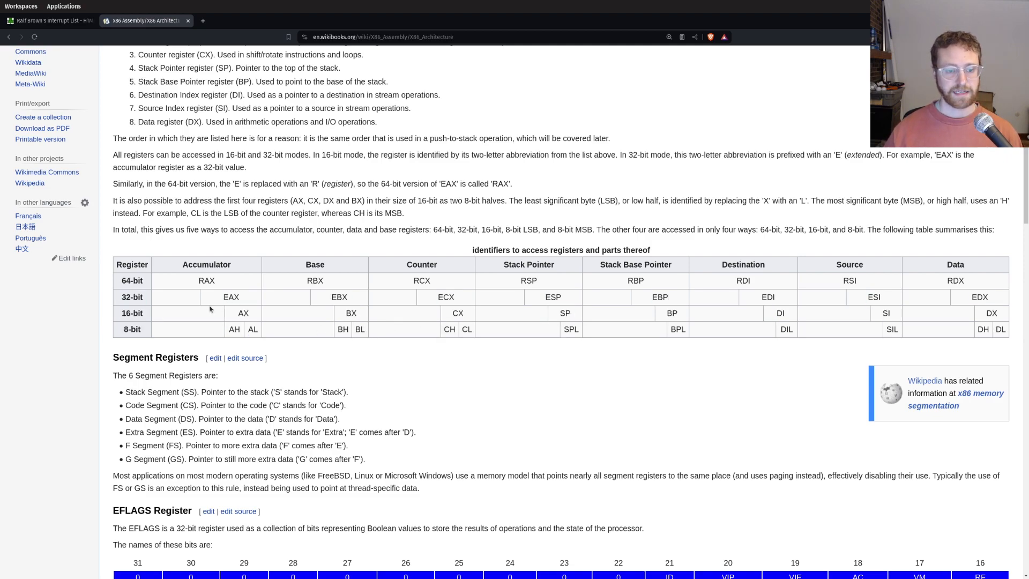
double_click(231, 297)
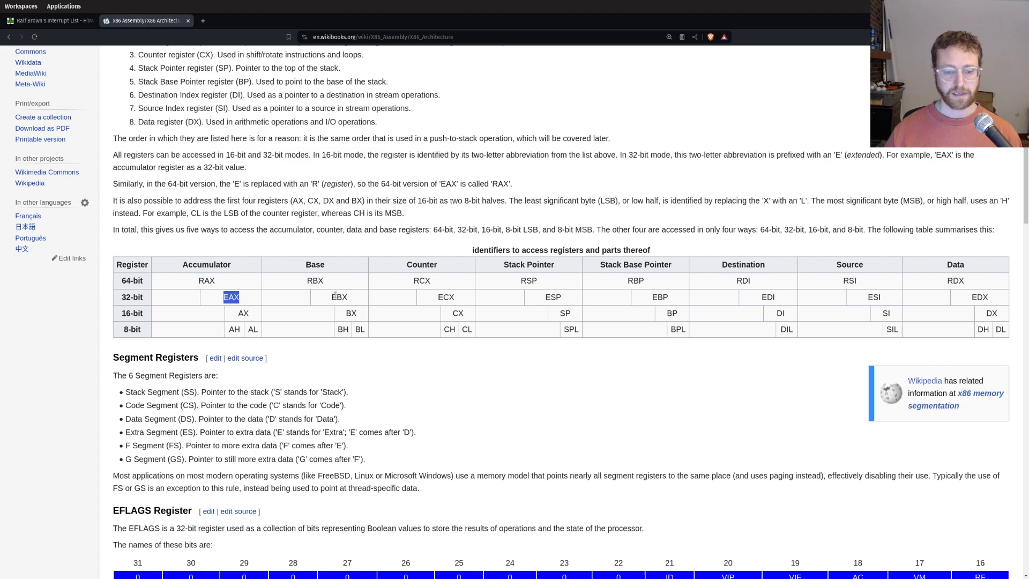
click(219, 303)
drag(224, 298, 241, 300)
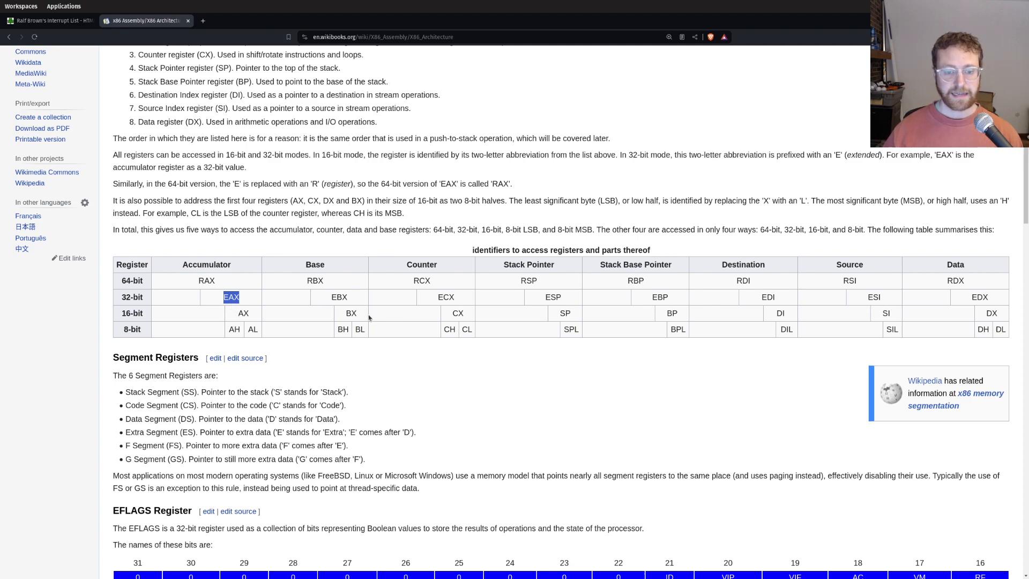
double_click(338, 297)
double_click(446, 297)
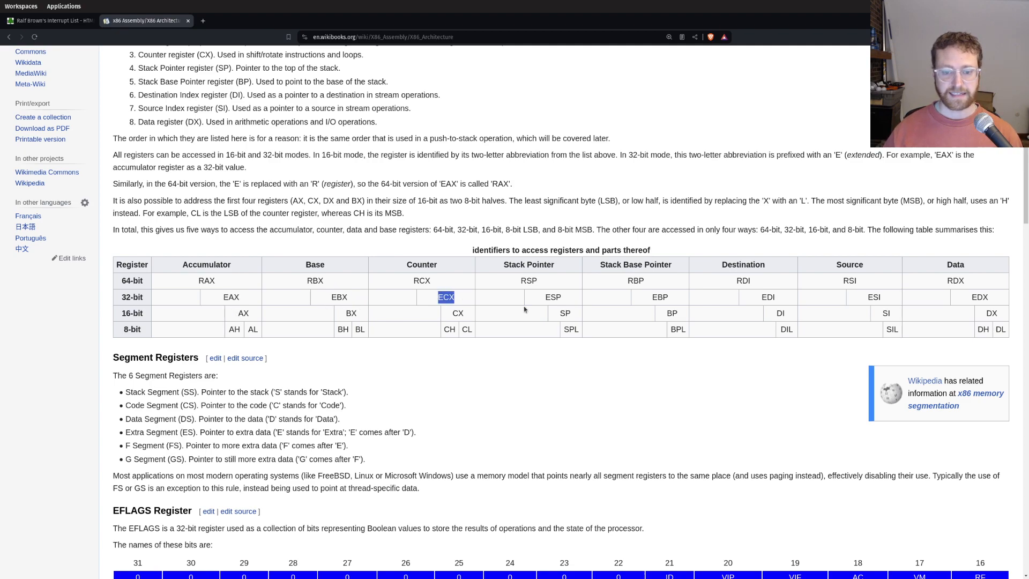
double_click(550, 297)
double_click(660, 297)
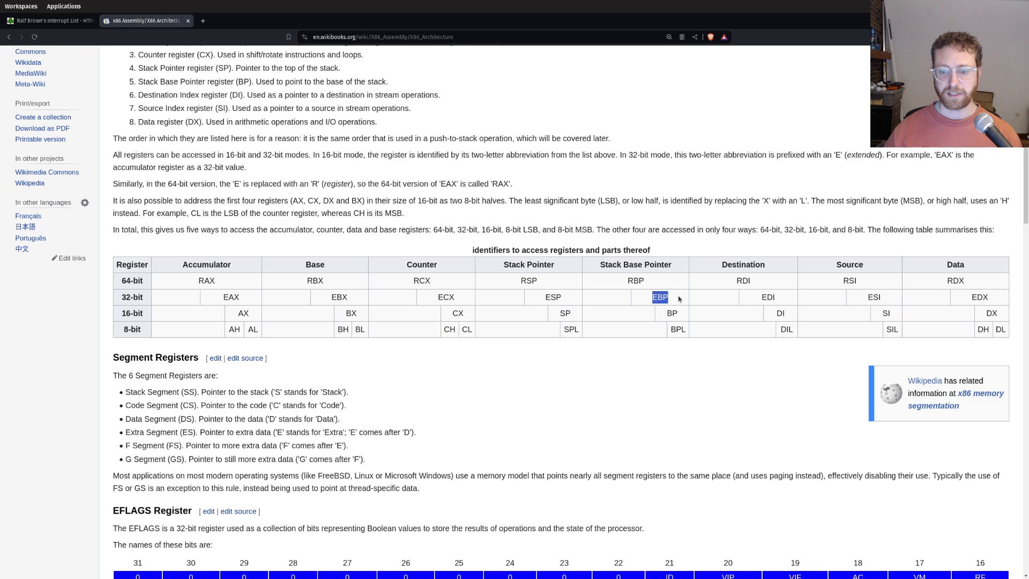
double_click(767, 296)
double_click(874, 296)
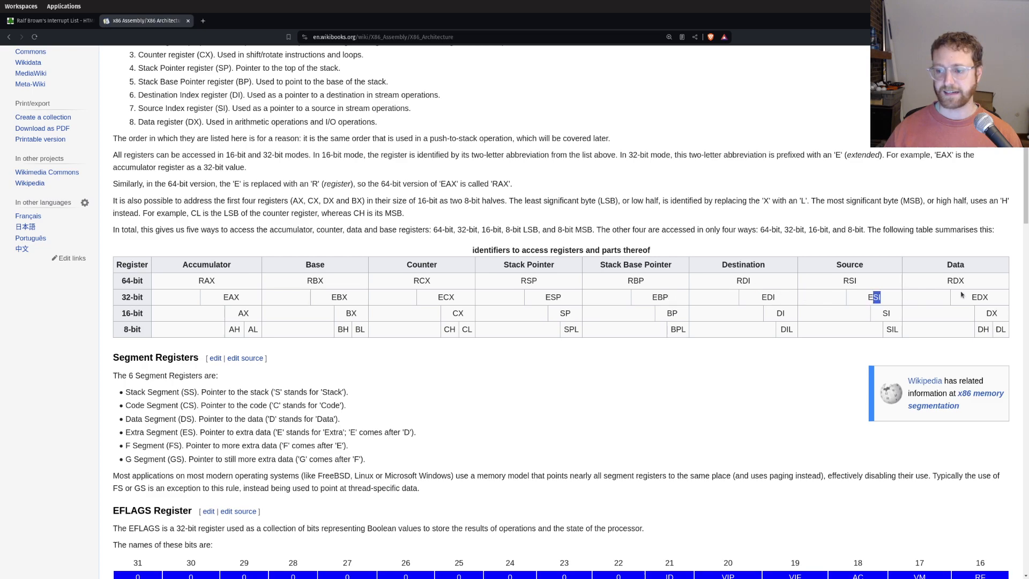
click(963, 313)
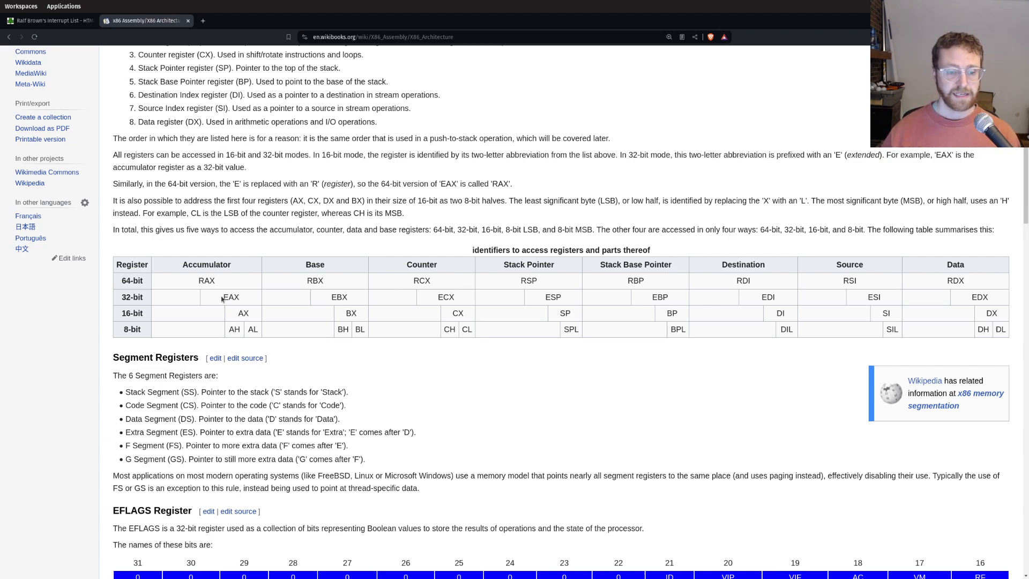
drag(223, 298, 241, 298)
drag(327, 298, 438, 299)
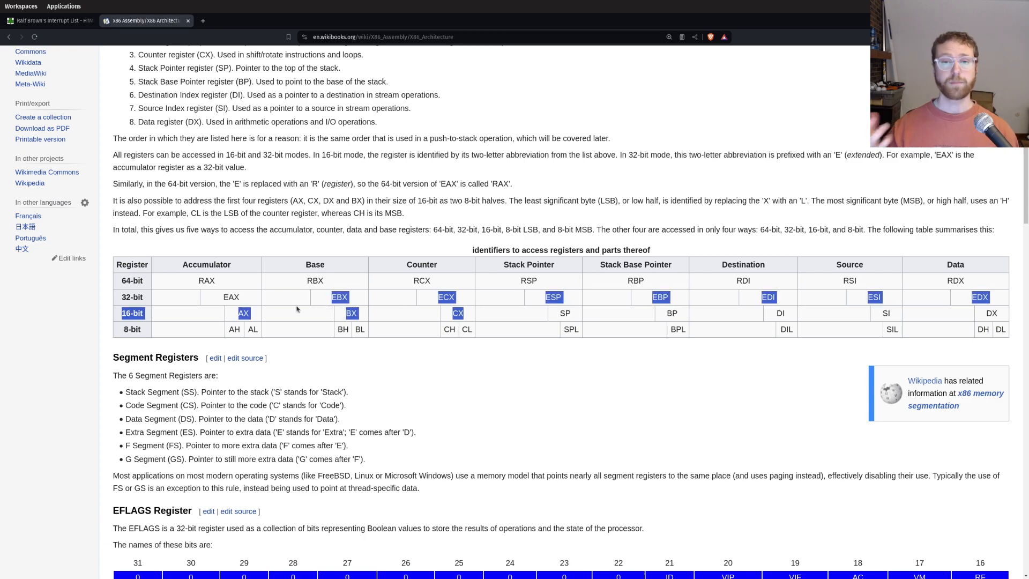
click(232, 296)
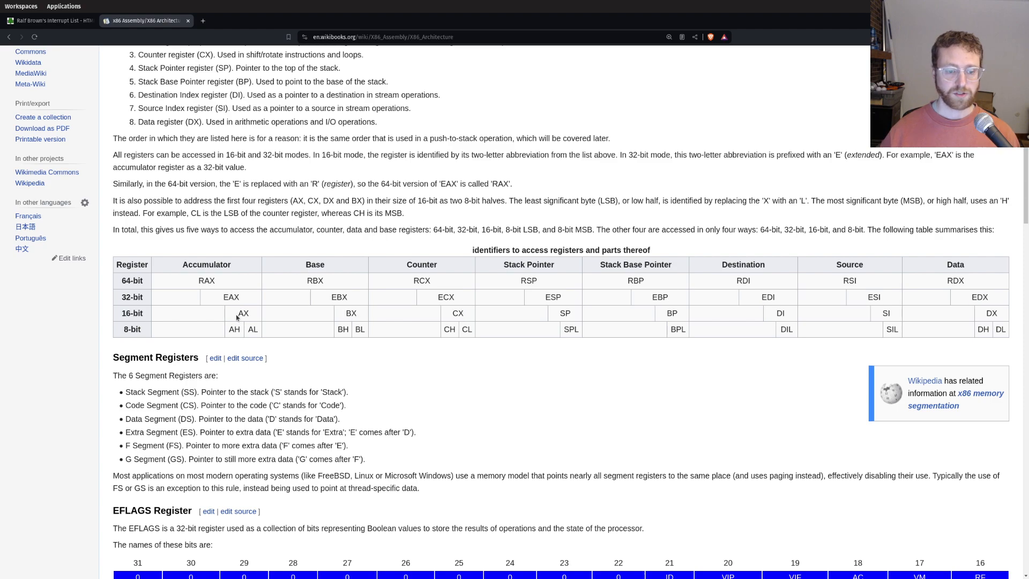
double_click(241, 313)
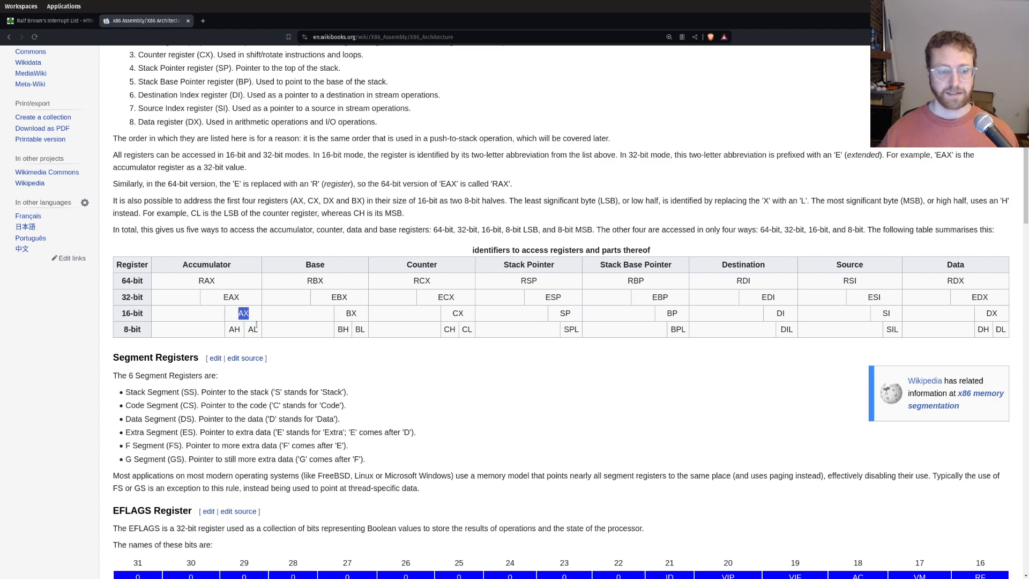
click(237, 310)
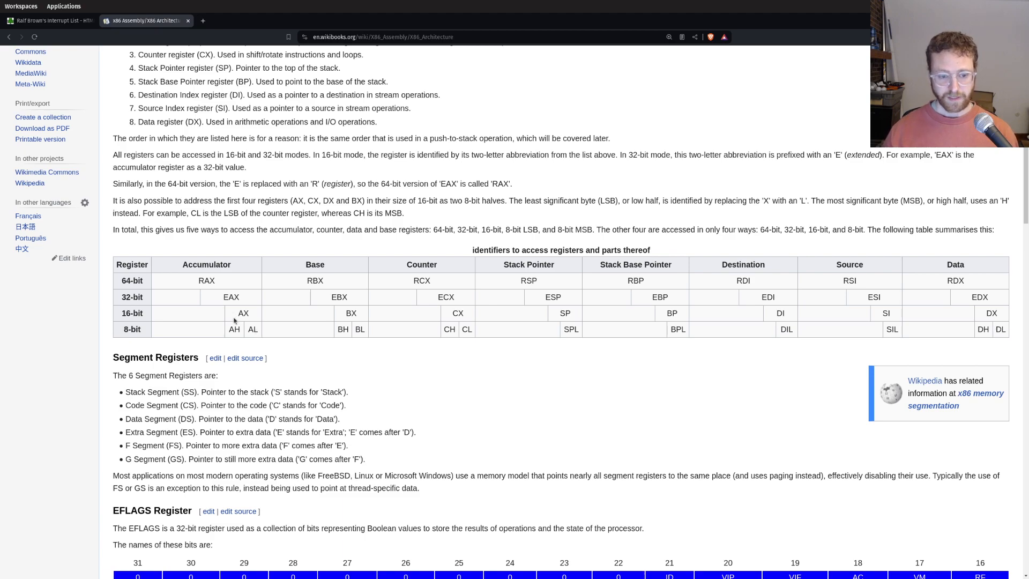
double_click(243, 312)
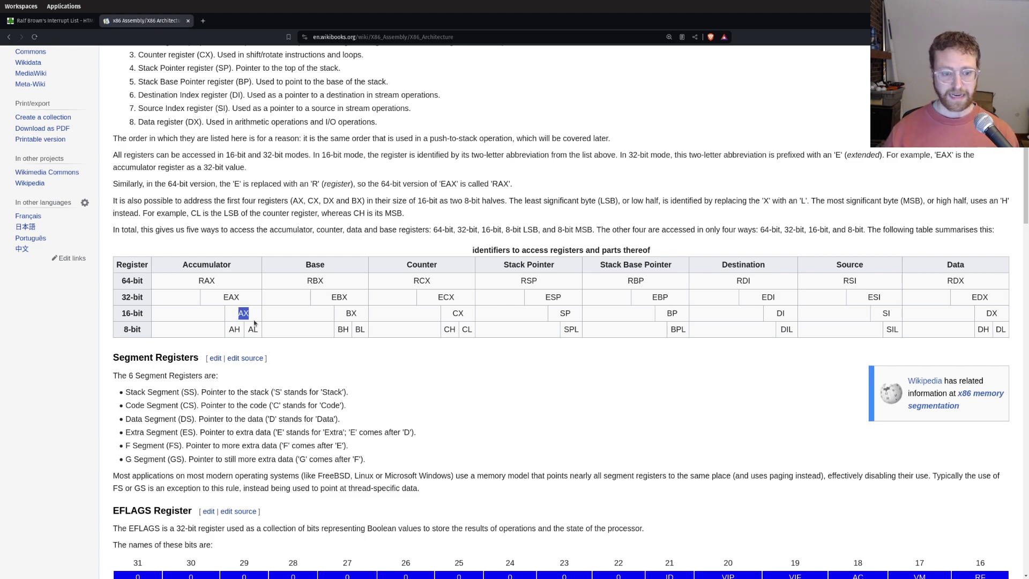
double_click(351, 313)
double_click(457, 313)
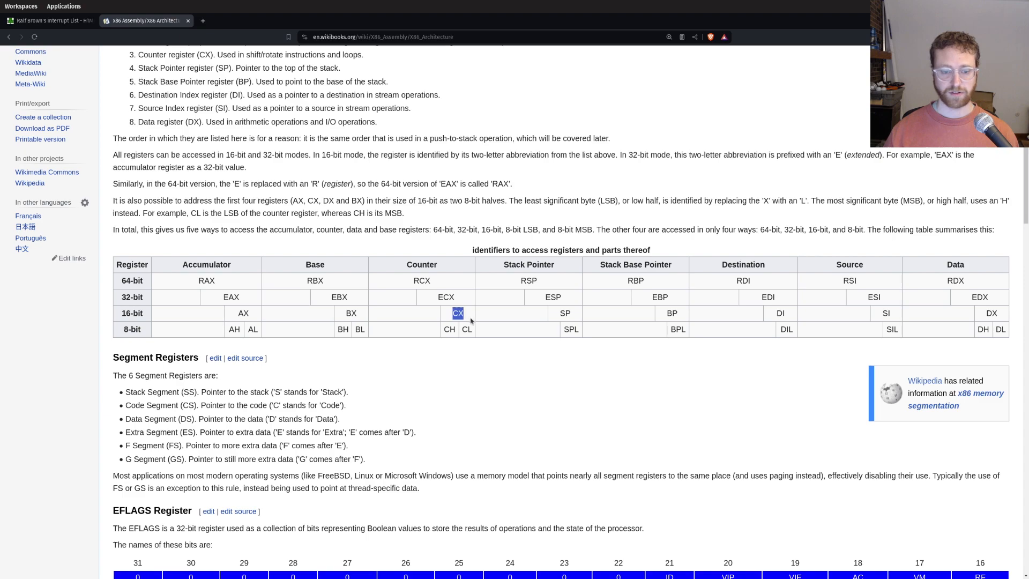
double_click(350, 313)
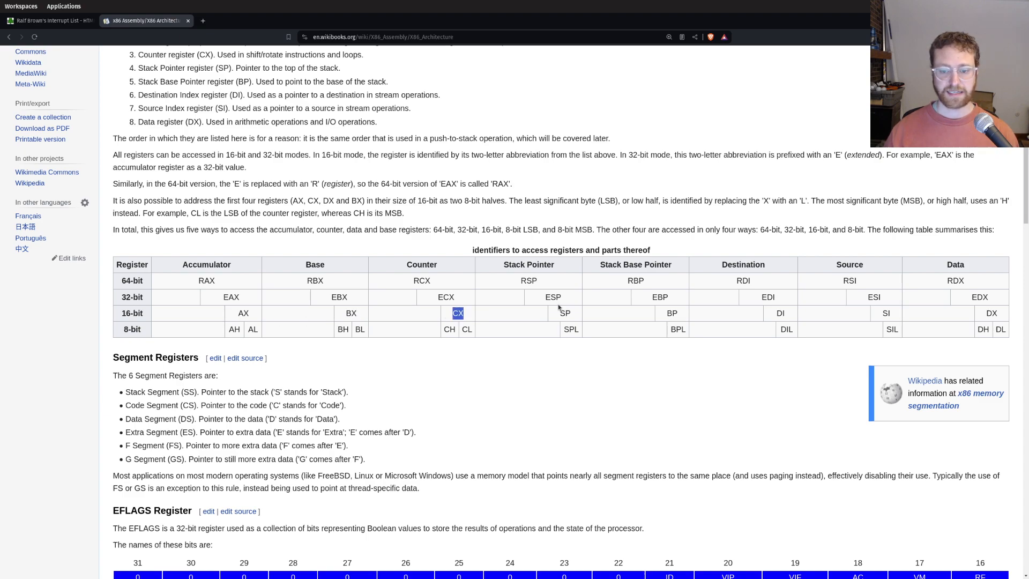
drag(564, 313, 692, 319)
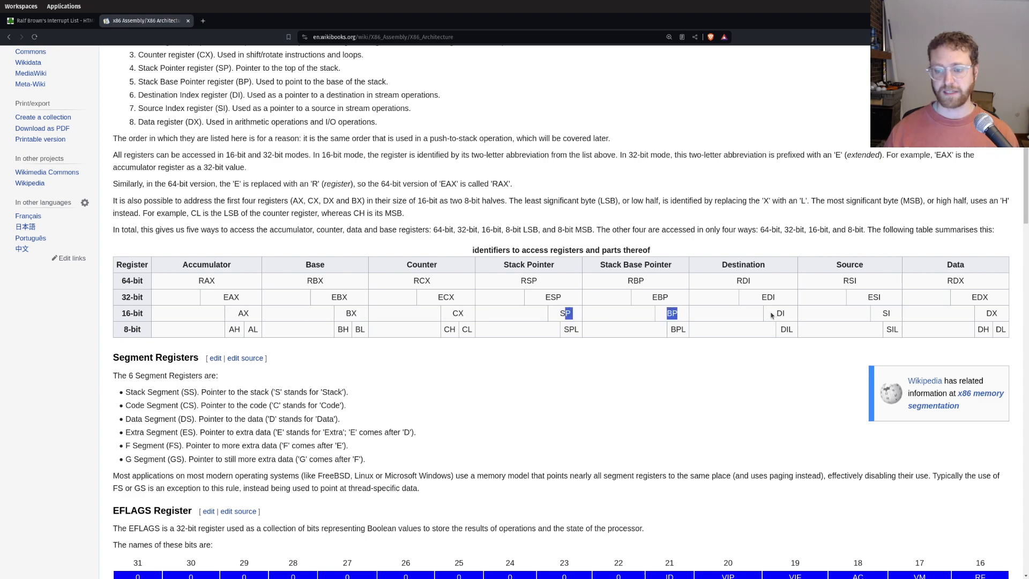
drag(771, 314, 873, 312)
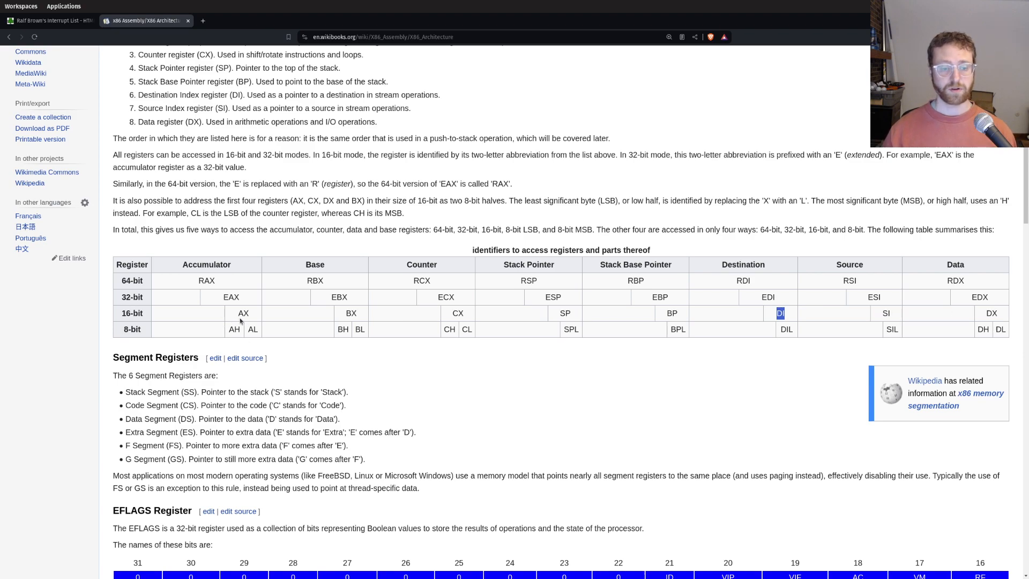
drag(239, 313, 257, 314)
click(267, 295)
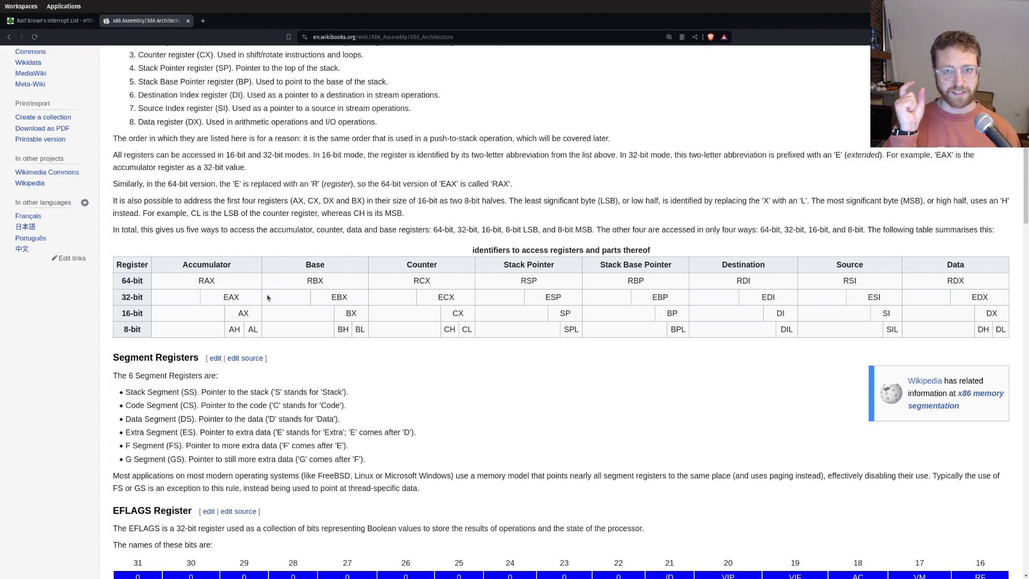
double_click(231, 296)
click(241, 312)
double_click(241, 313)
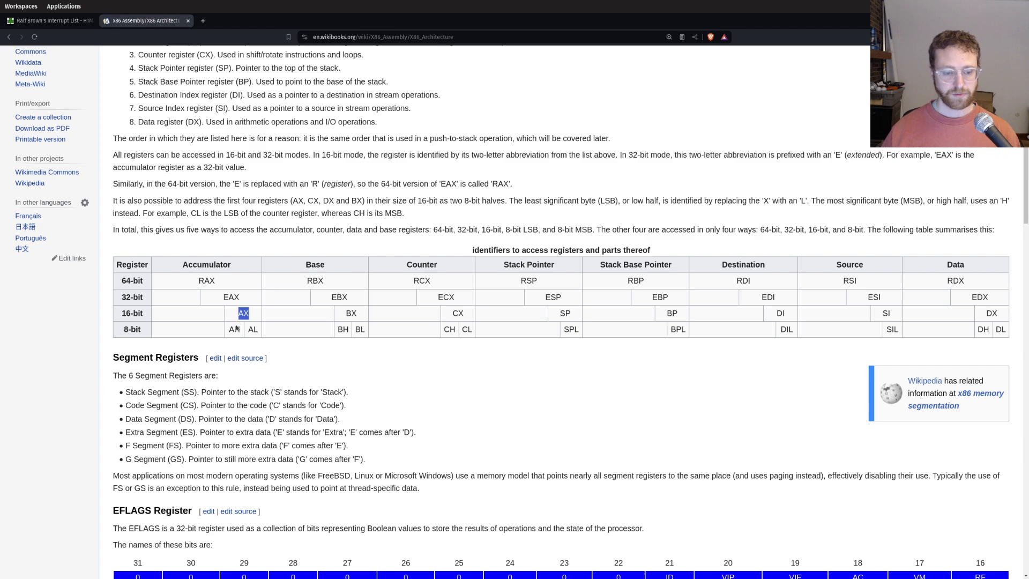
click(236, 327)
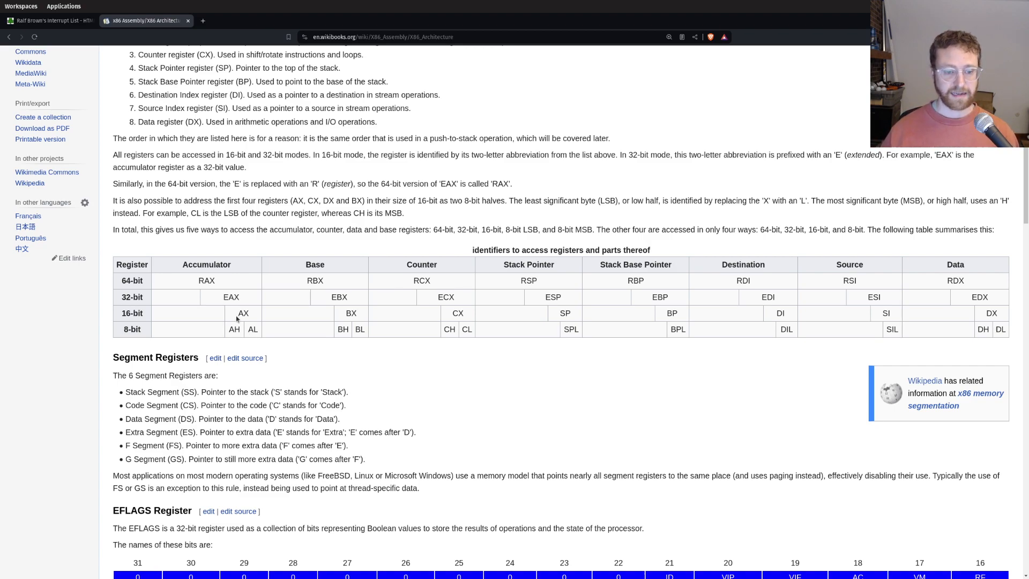
drag(226, 313, 987, 313)
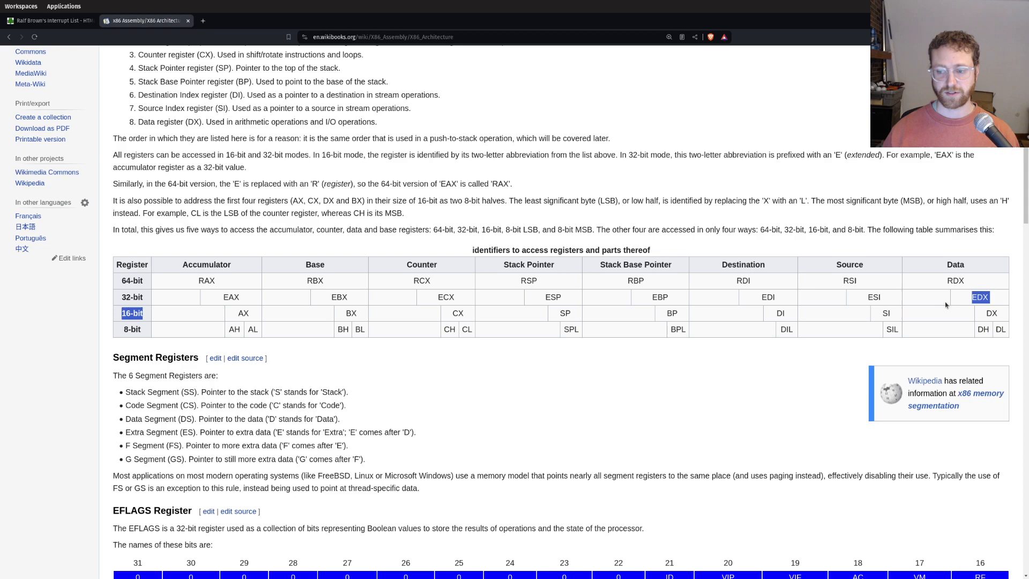
drag(228, 330, 258, 330)
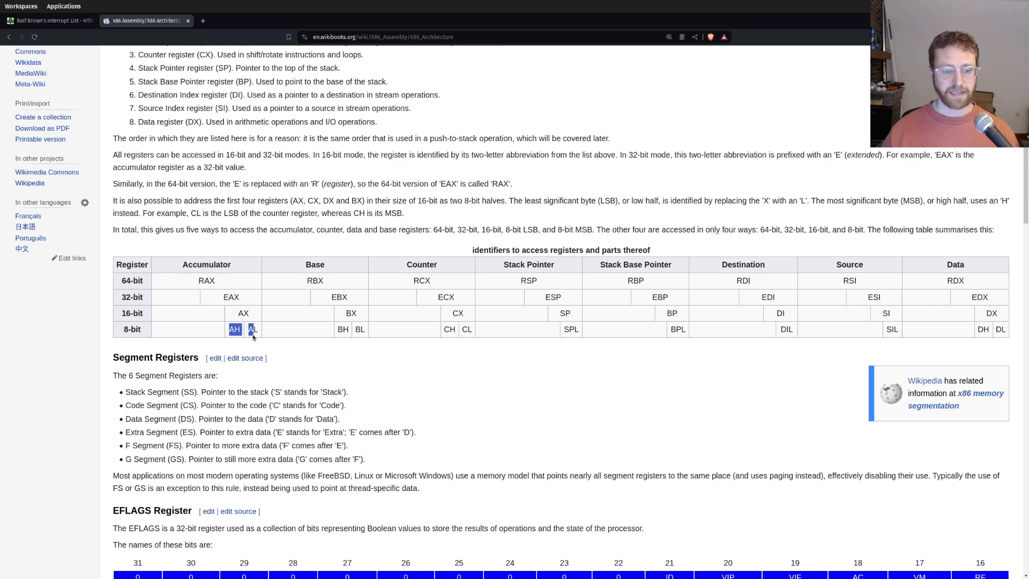
click(255, 346)
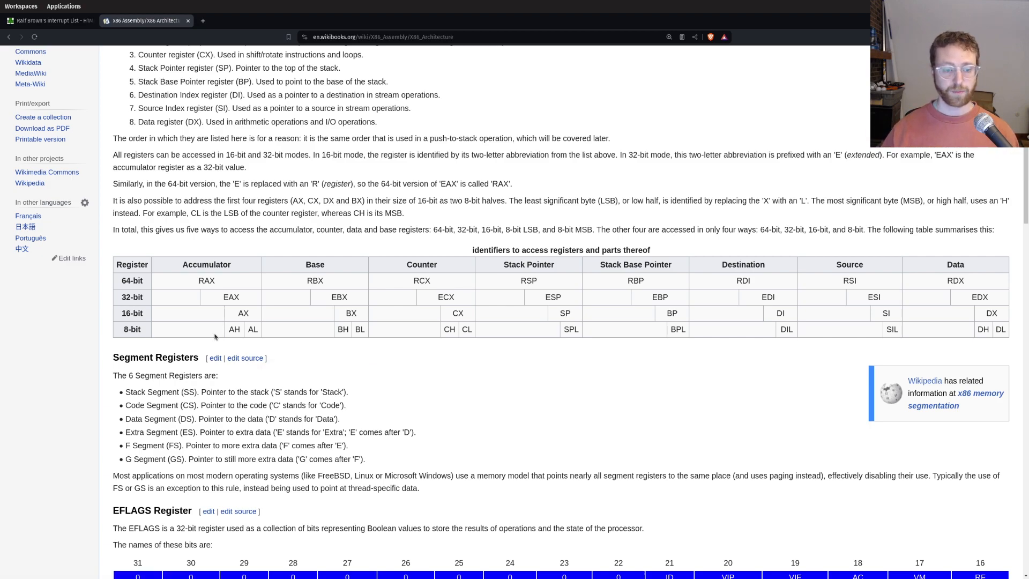
drag(230, 329, 270, 330)
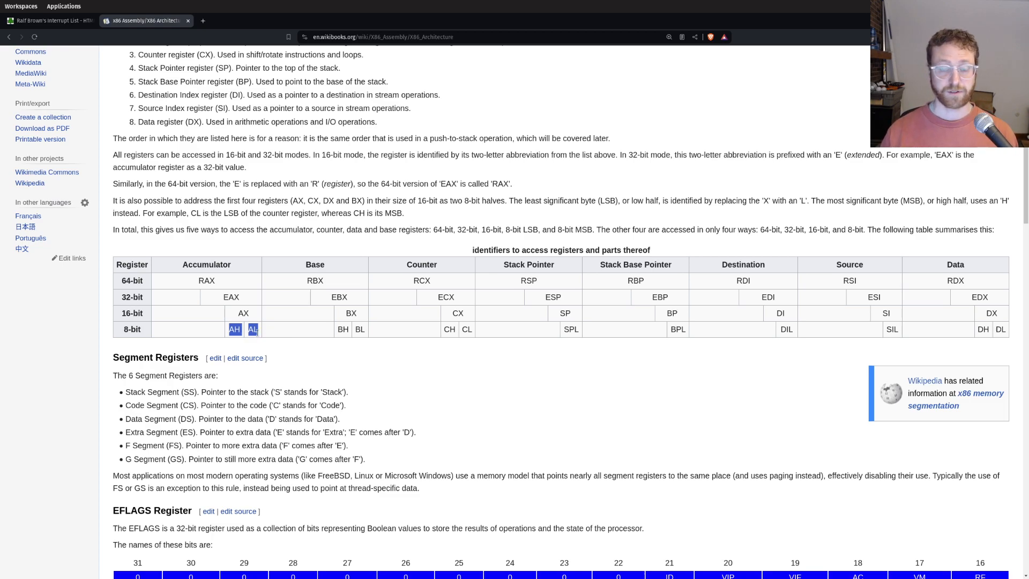
drag(225, 297, 229, 299)
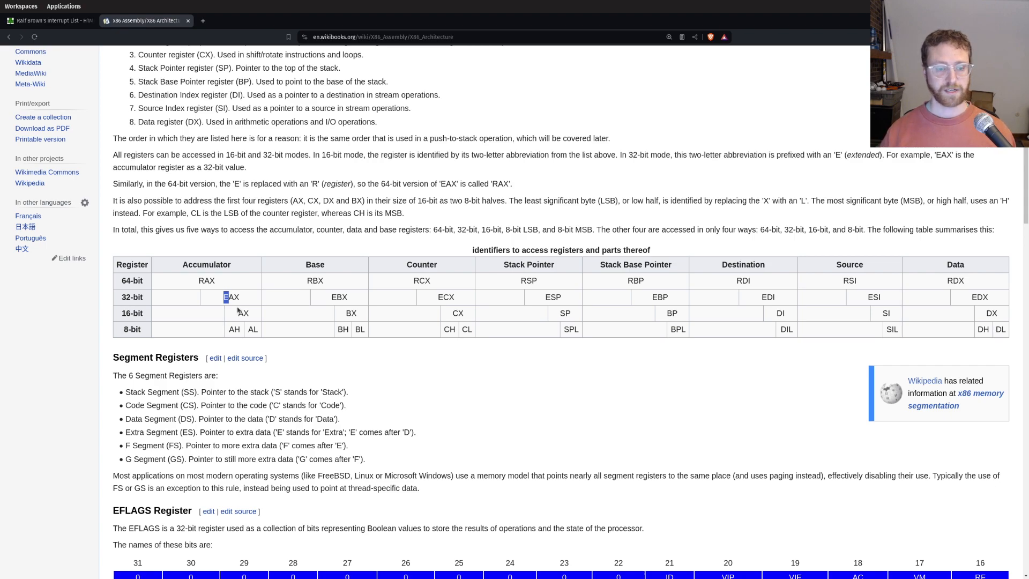
click(219, 292)
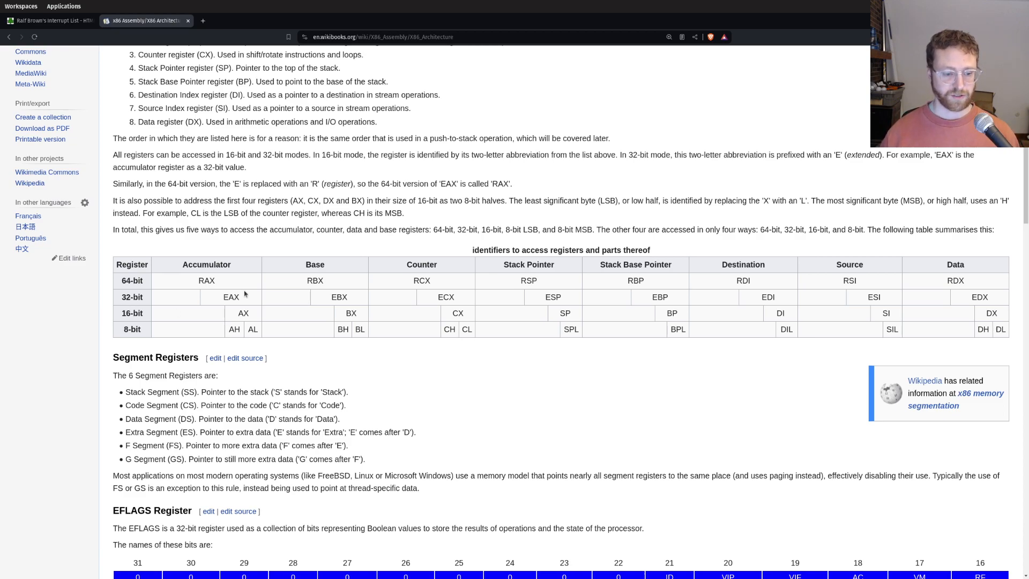
scroll(296, 277, down, 1)
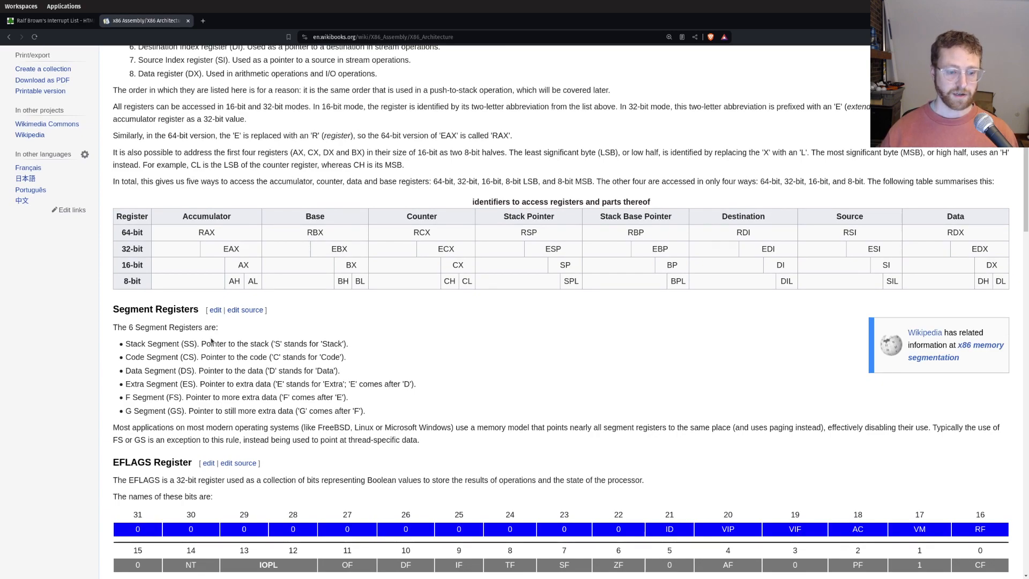
drag(212, 343, 336, 411)
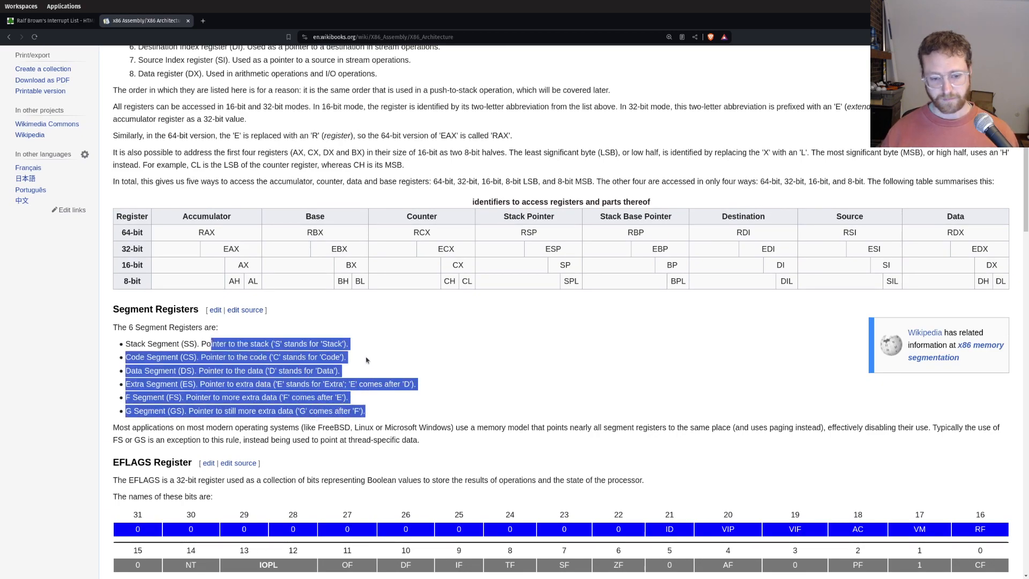
- Clear the selection in the Segment Registers list
click(382, 309)
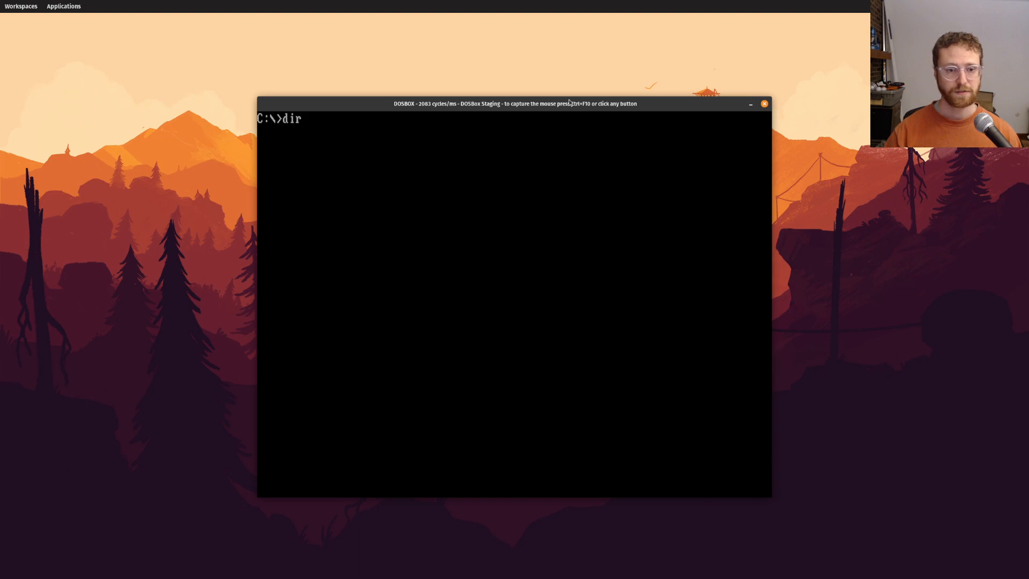
- List the folders at the root of drive C, then clear the screen with cls
key(Return)
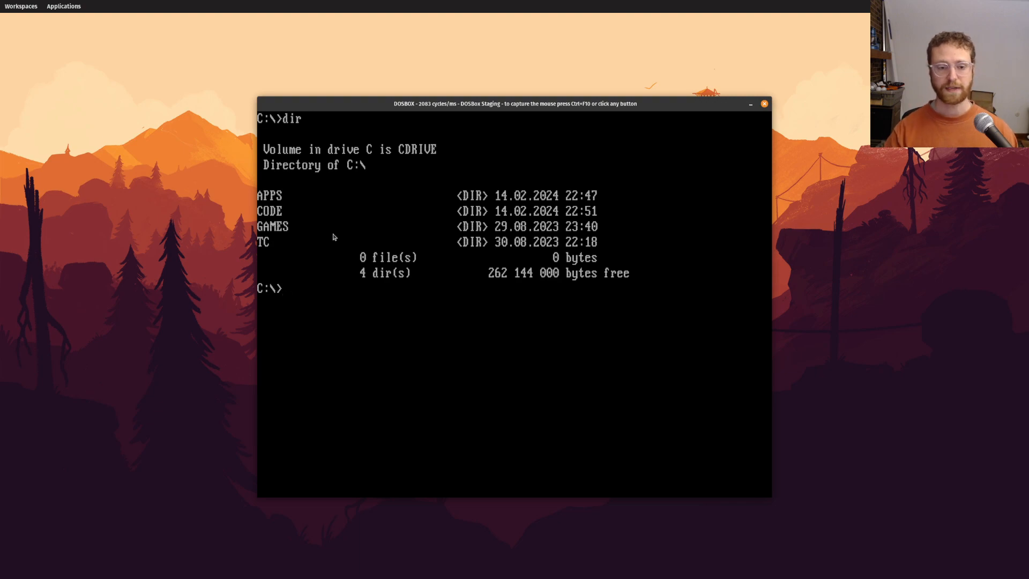
text(dir)
key(Return)
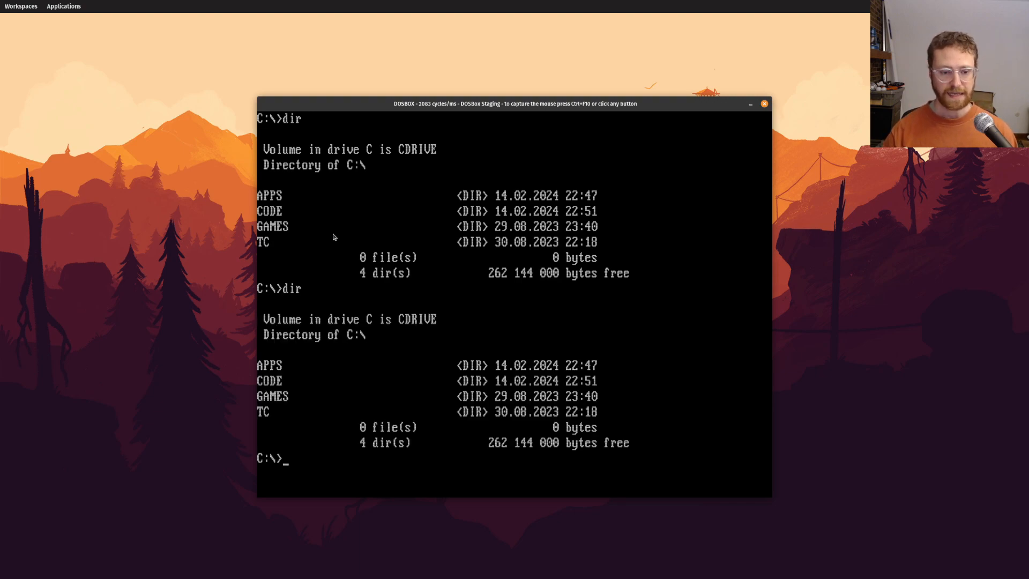
text(dir)
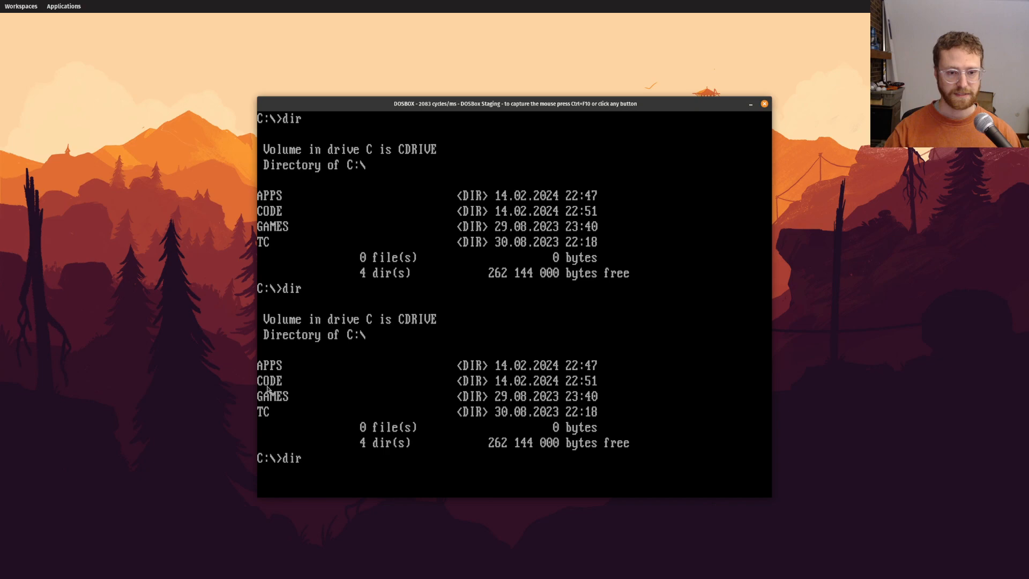
key(BackSpace)
key(BackSpace)
key(BackSpace)
text(cls)
key(Return)
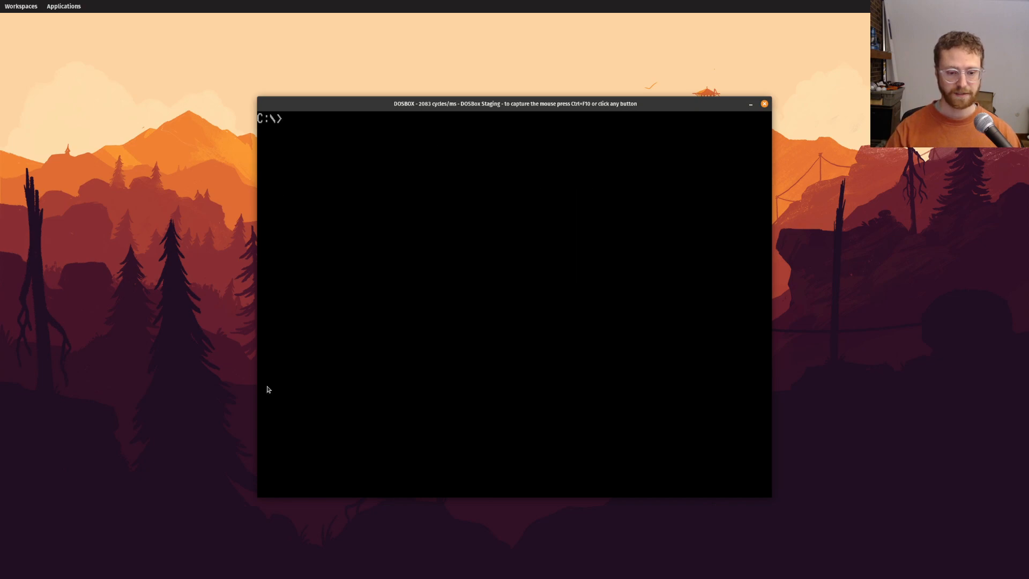
text(dir a)
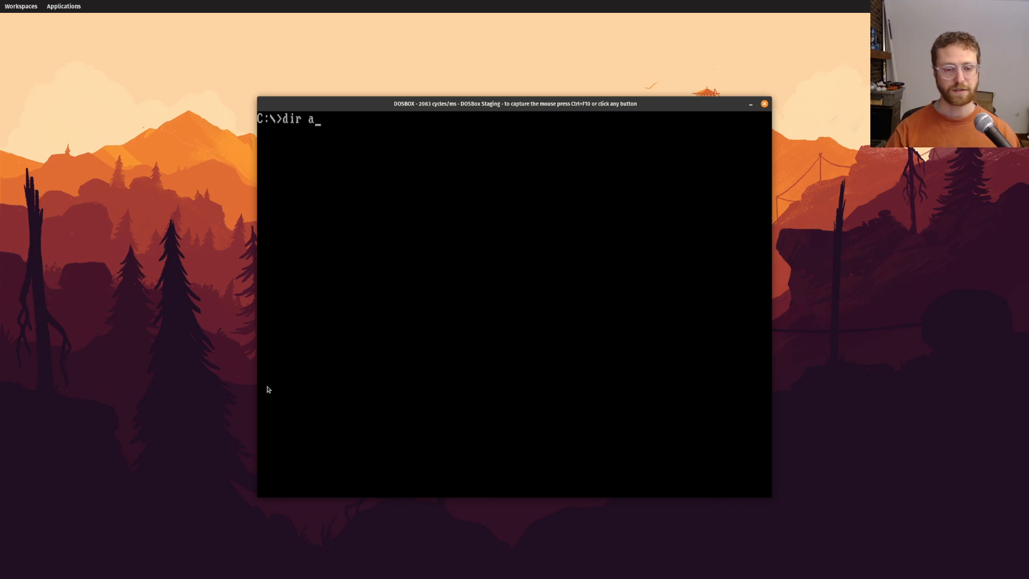
text(pps)
- List the APPS folder, showing EDIT, FASM, HXRT and three batch files
key(Return)
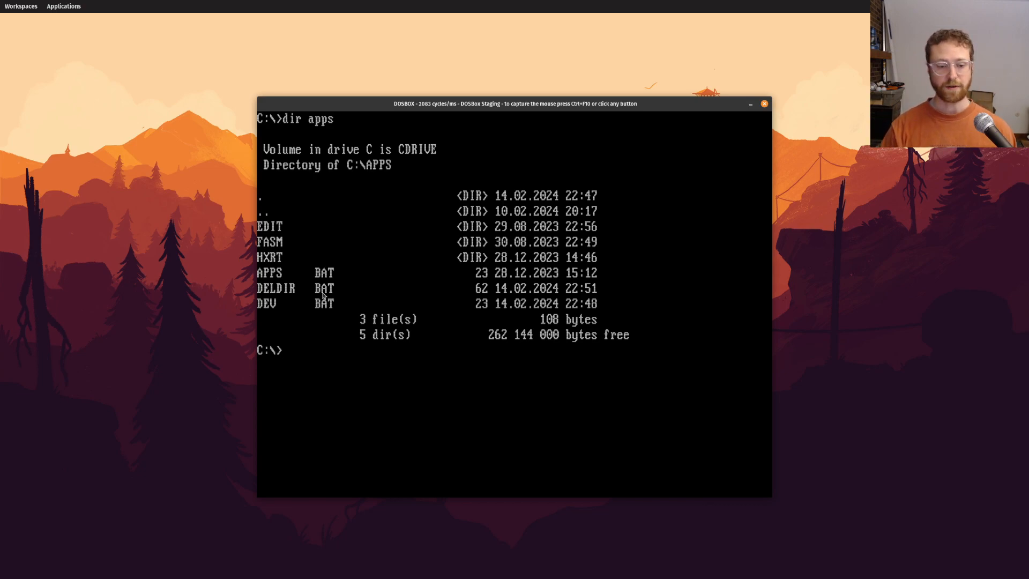
text(echo )
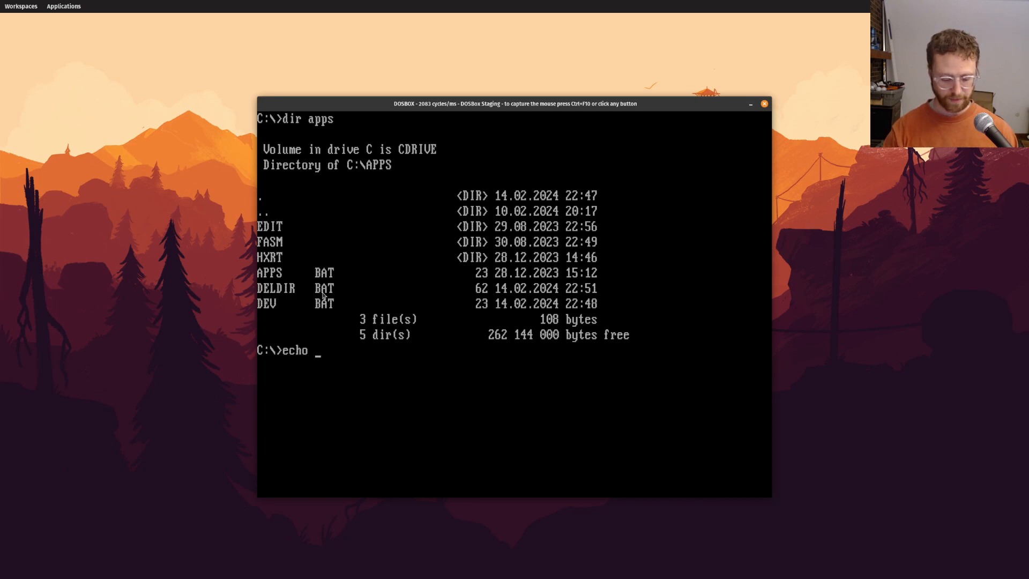
text(%path%)
- Display the current search path, including c:\apps, FASM and HXRT
key(Return)
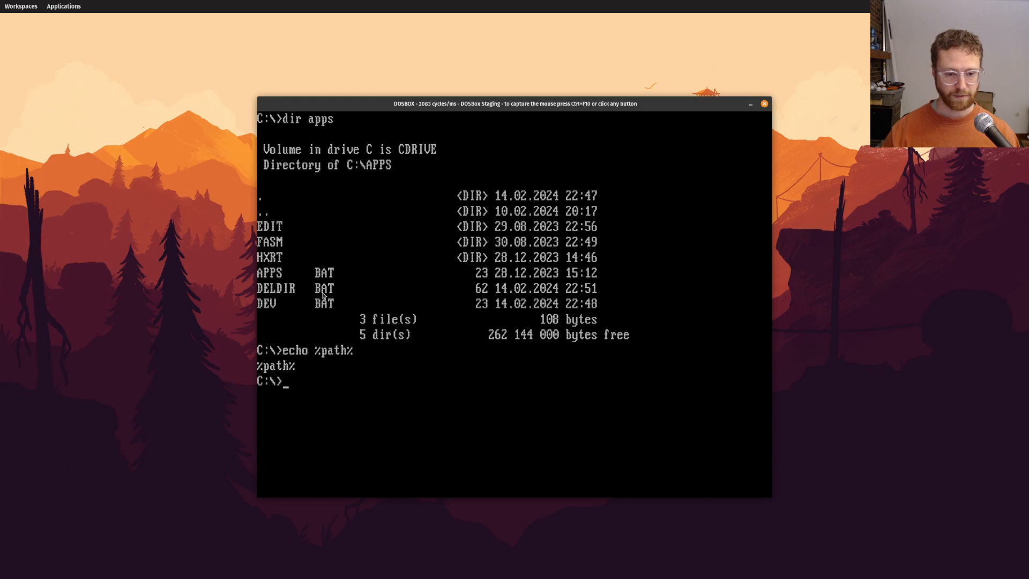
text(echo)
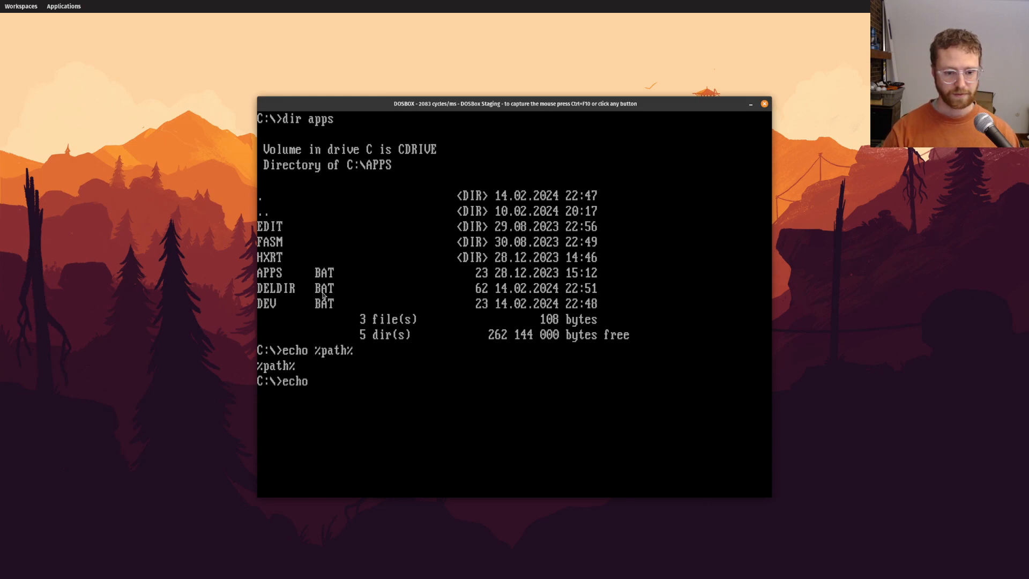
key(BackSpace)
key(BackSpace)
key(BackSpace)
text(path)
key(Return)
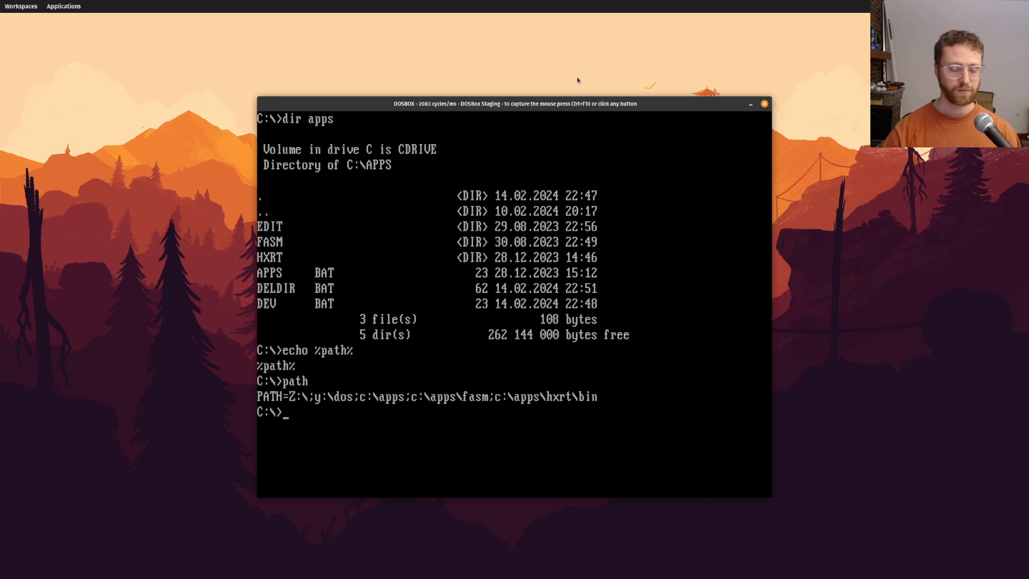
text(fasmd)
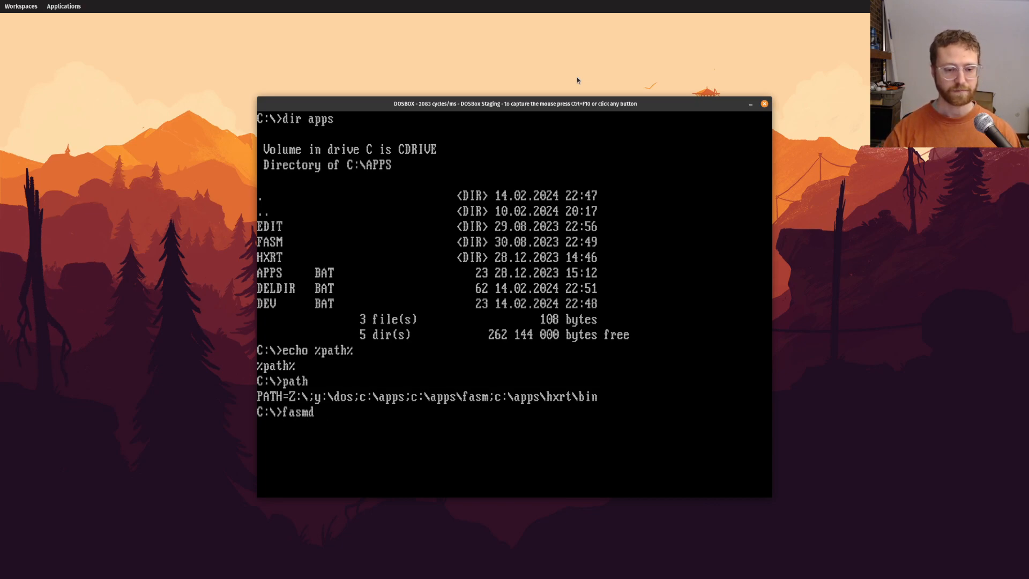
text( apps)
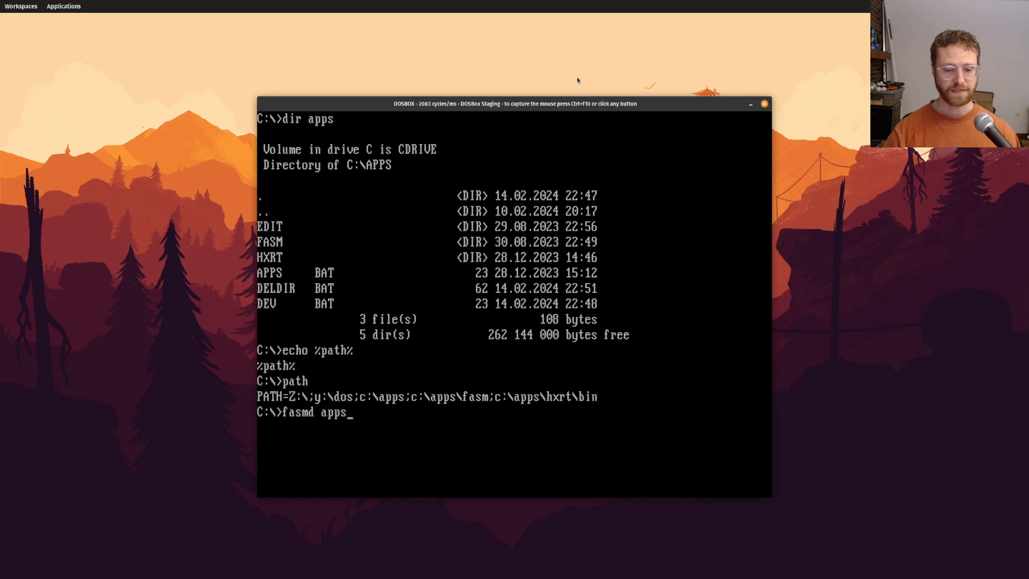
text(\apps)
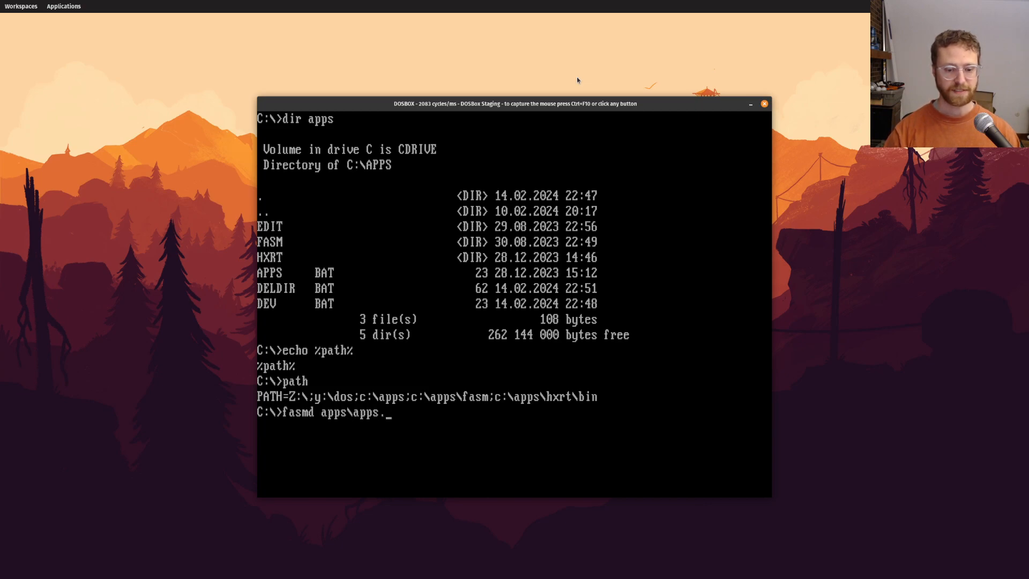
text(.)
- Complete the fasmd command to target apps\APPS.BAT for editing
key(Tab)
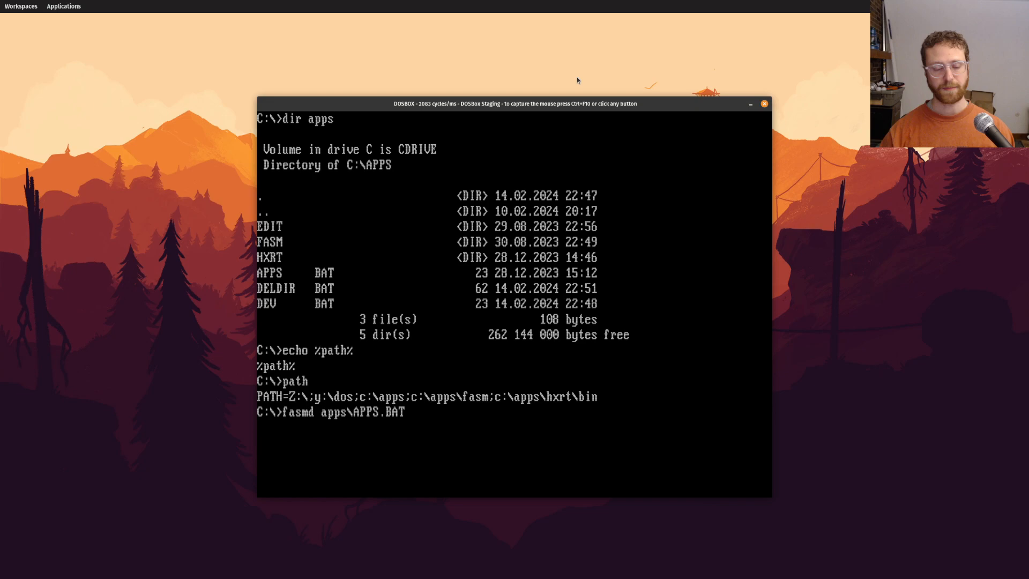
key(Return)
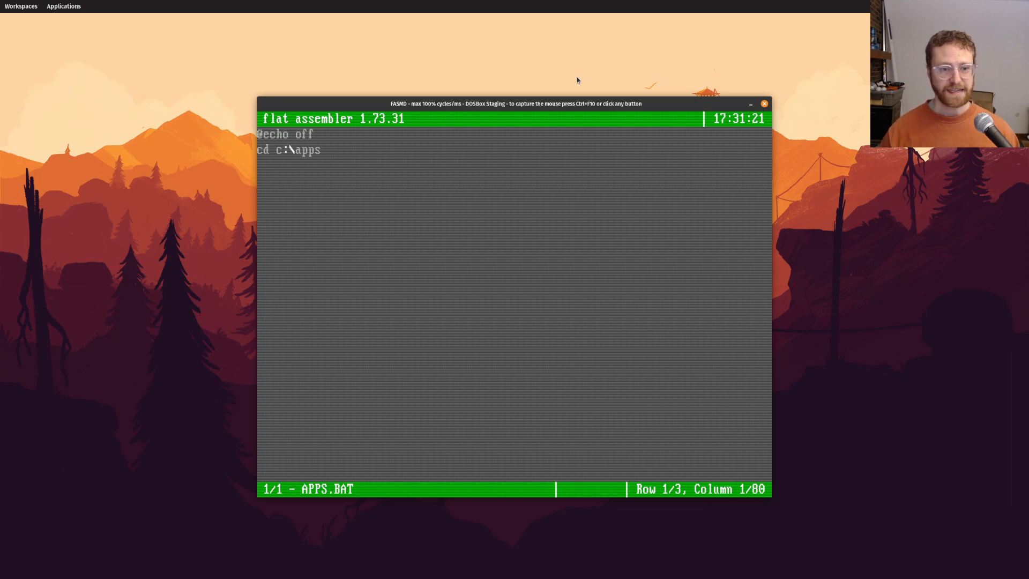
key(Right)
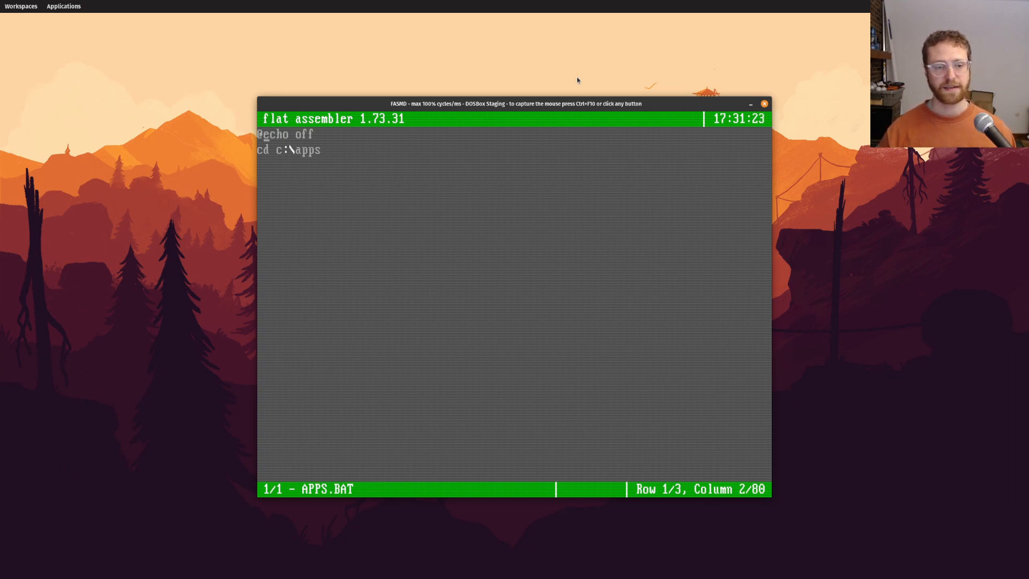
key(Right)
key(Home)
key(Right)
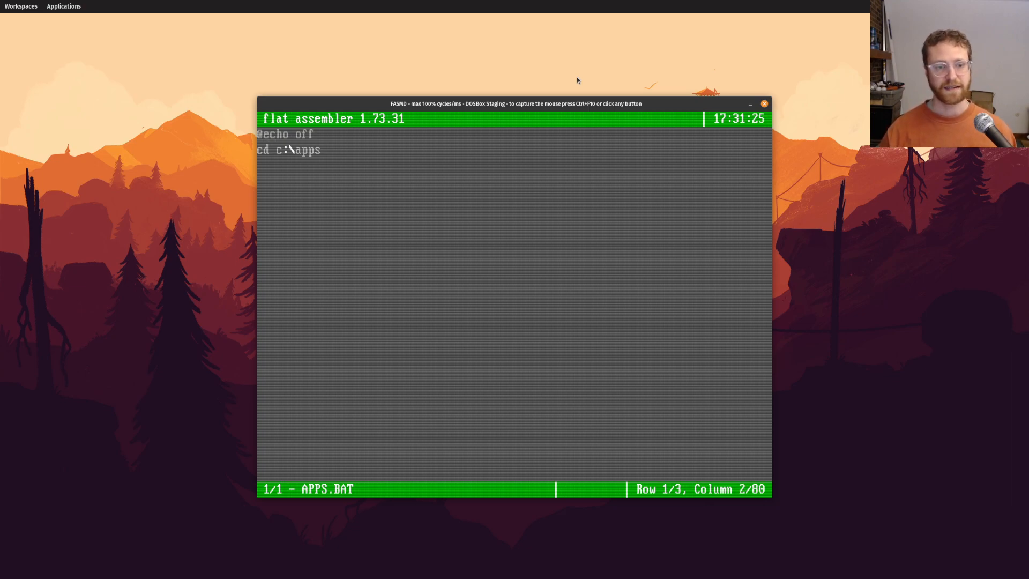
key(Left)
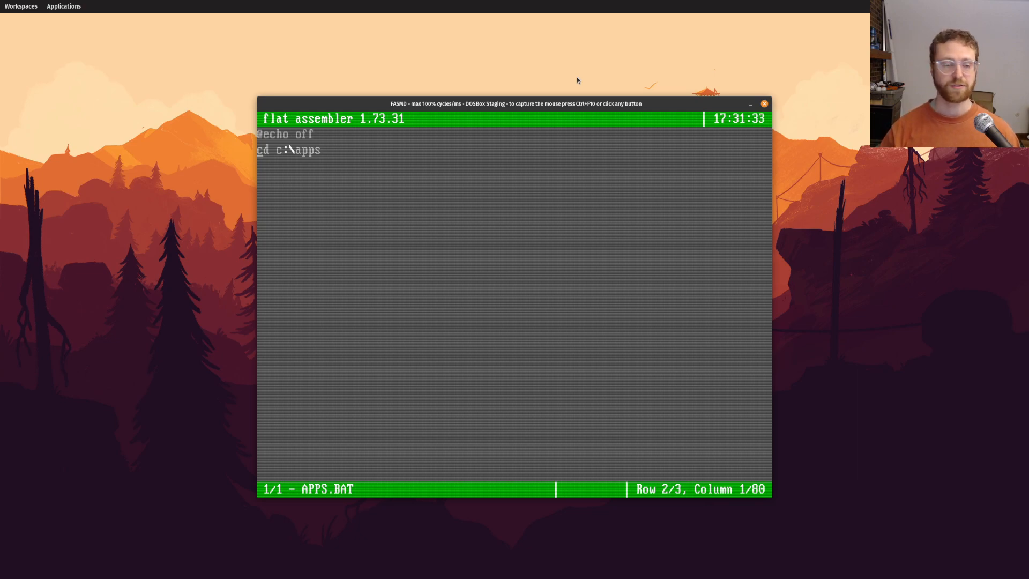
key(End)
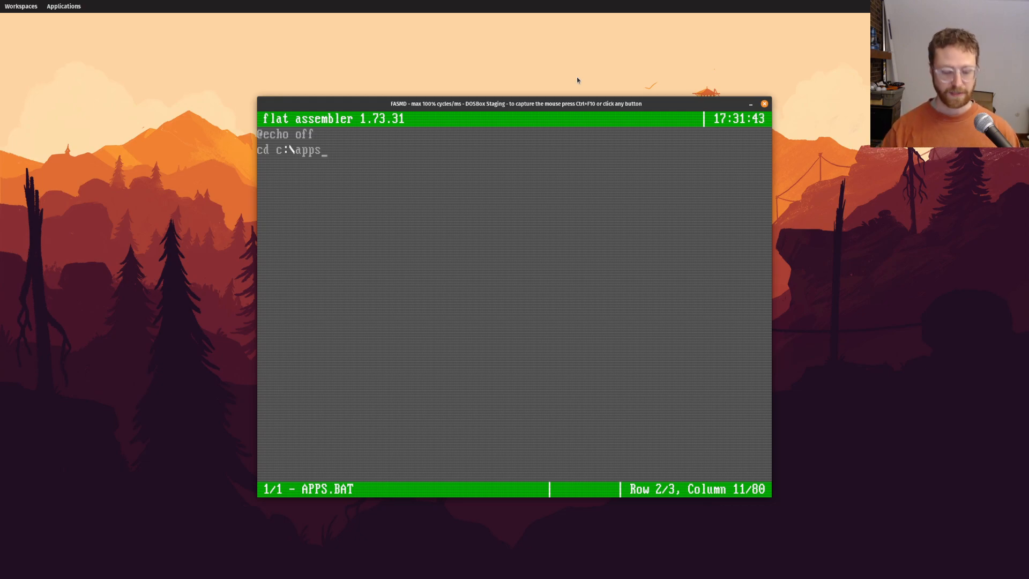
- Leave APPS.BAT and open DEV.BAT in the flat assembler editor instead
key(alt+x)
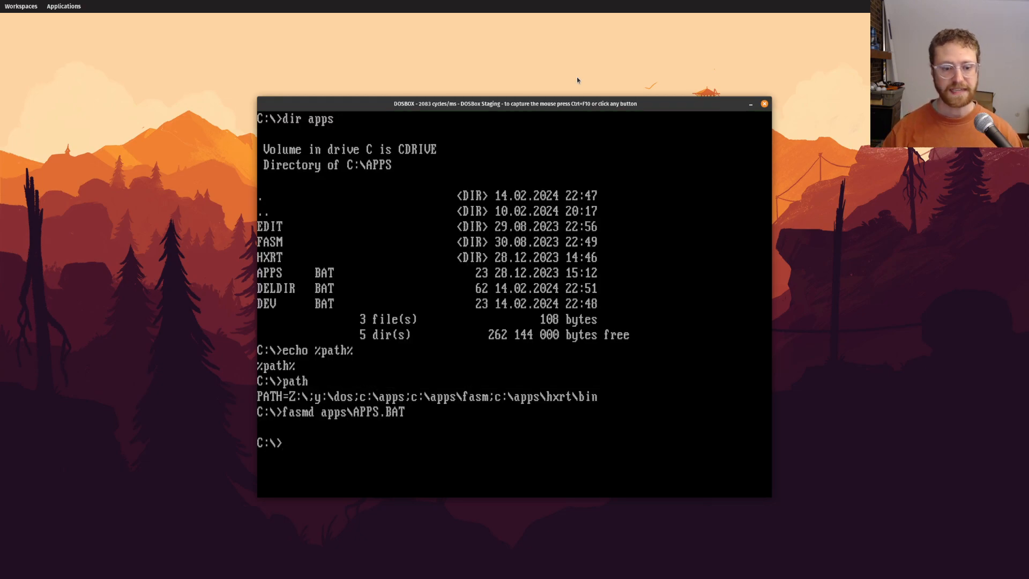
key(Up)
key(BackSpace)
key(BackSpace)
key(BackSpace)
key(BackSpace)
key(BackSpace)
key(BackSpace)
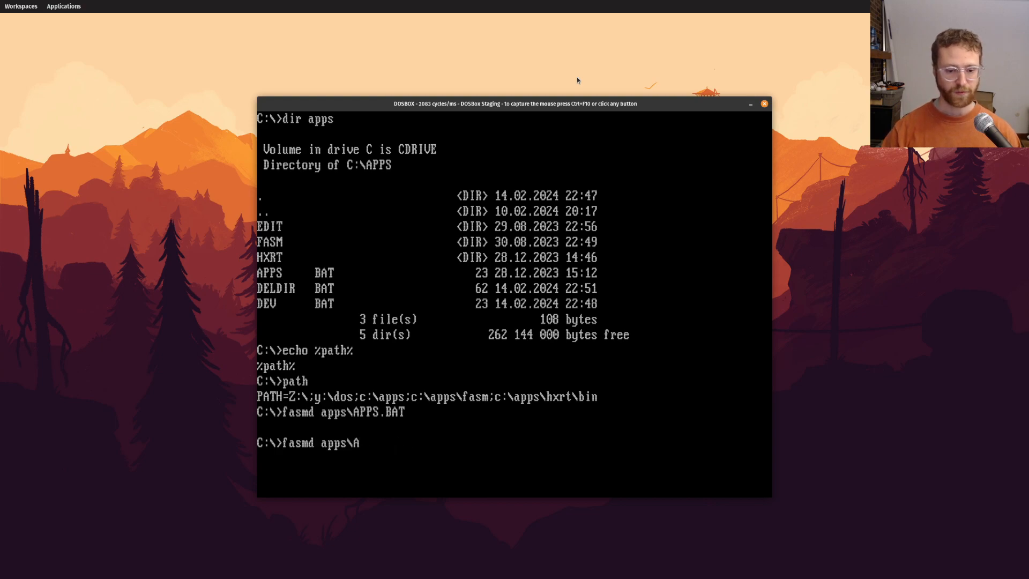
key(BackSpace)
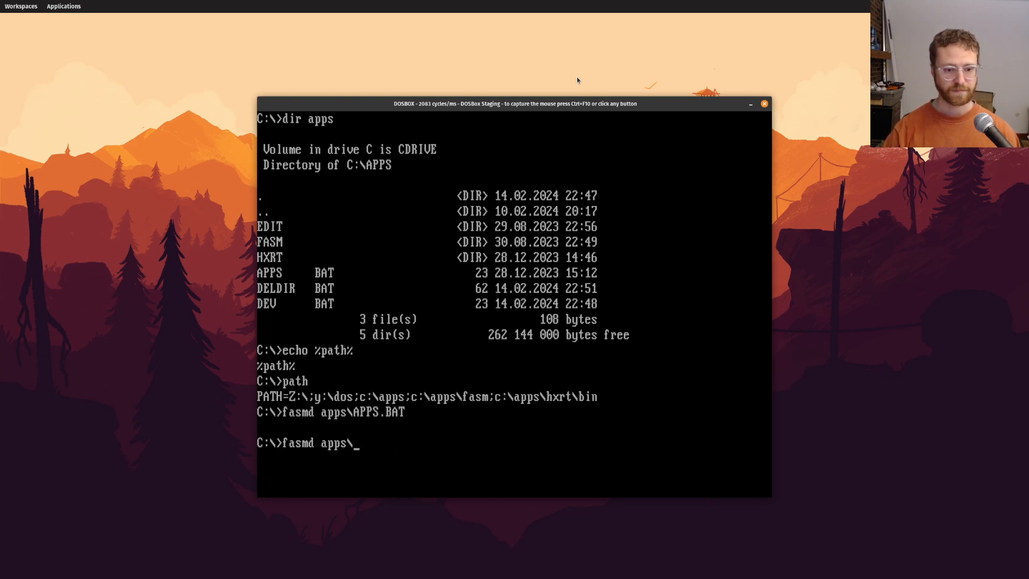
text(dev)
key(Tab)
key(Return)
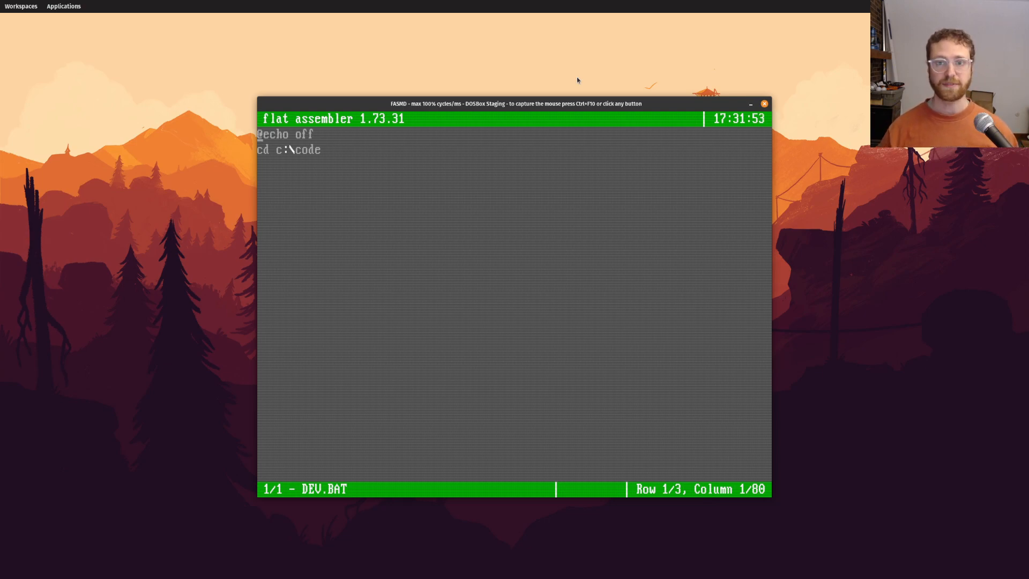
key(Down)
key(Down)
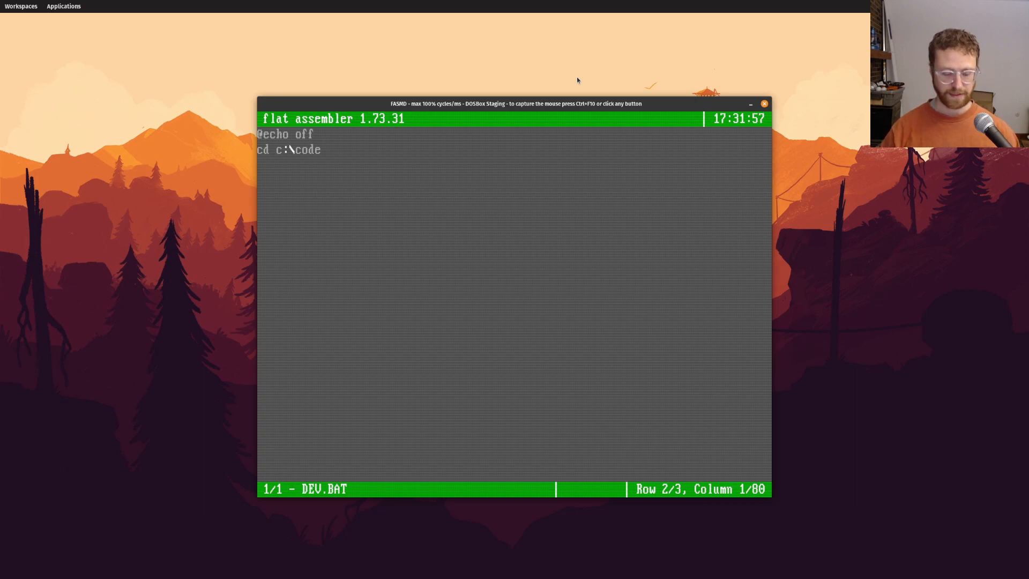
key(alt+x)
text(dev)
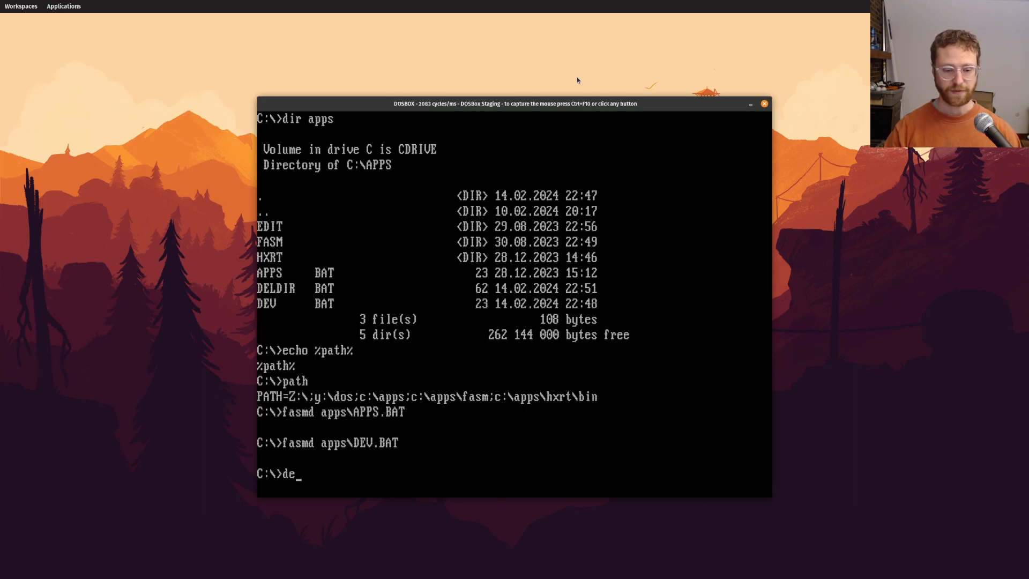
- Run the DEV script to land in C:\CODE, then clear the screen
key(Return)
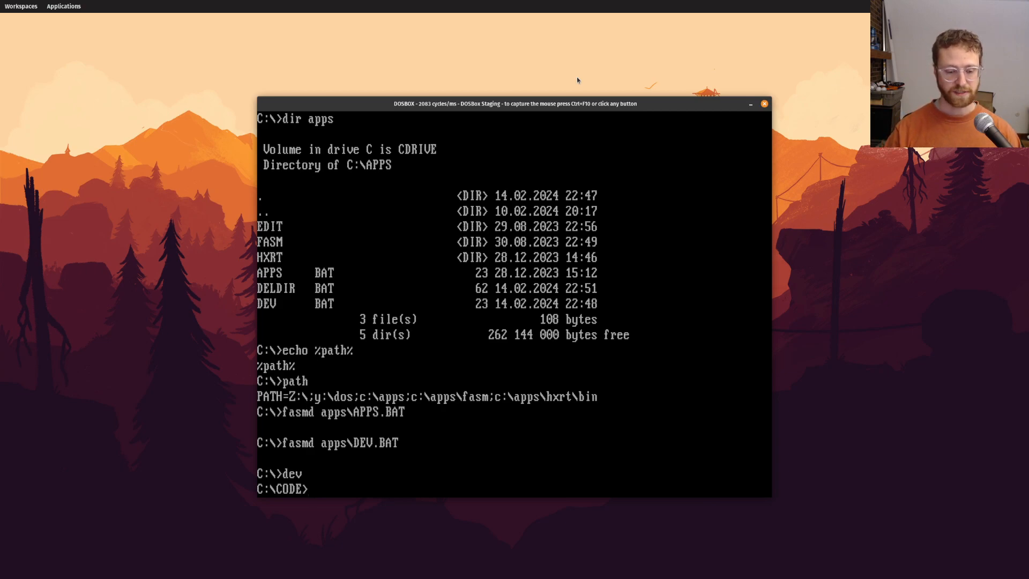
text(cls)
key(Return)
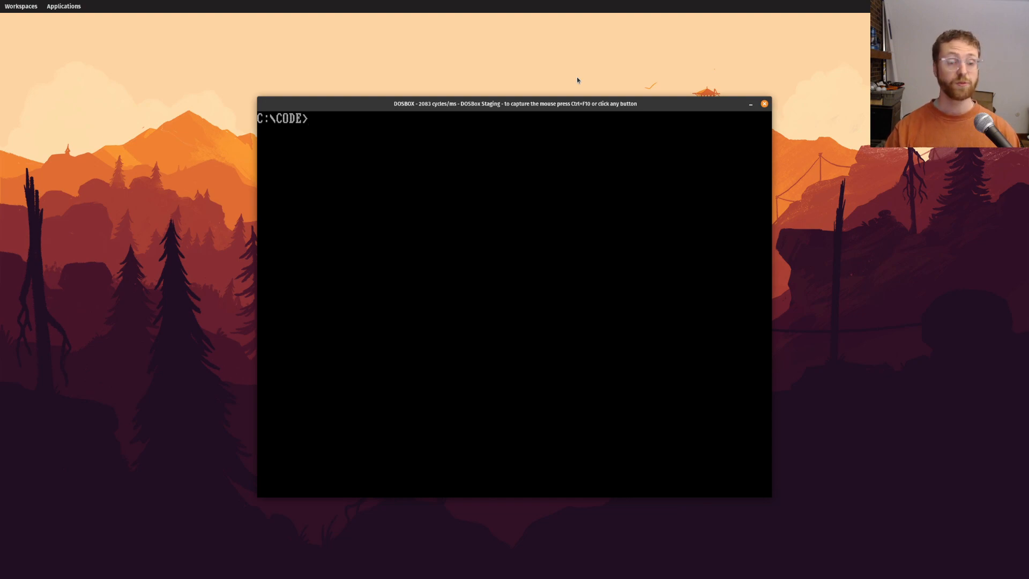
text(cd .)
- Go up to C:\ with cd .. and list APPS, CODE, GAMES and TC
key(Return)
text(cd )
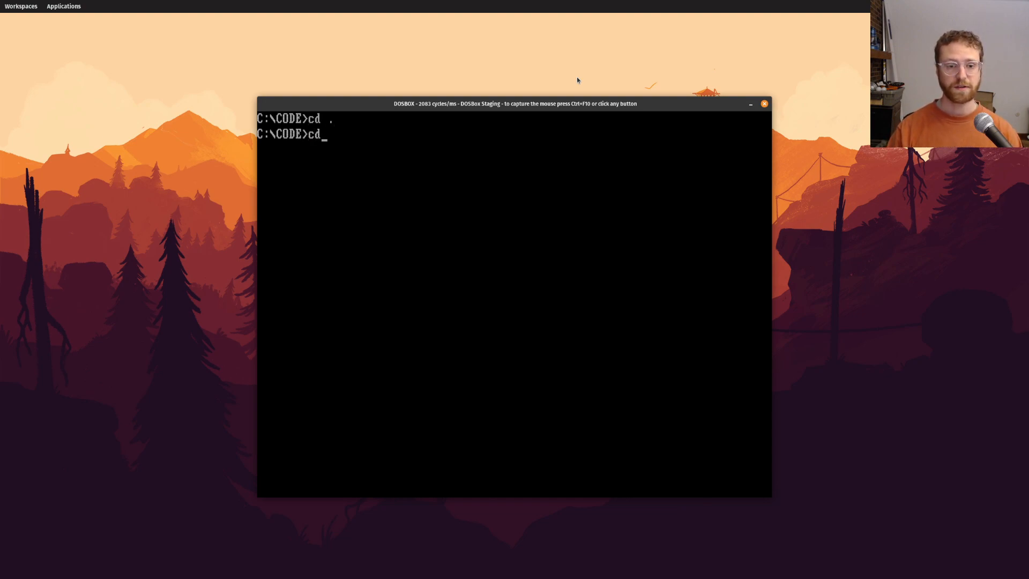
text(.)
key(Return)
text(dir)
key(Return)
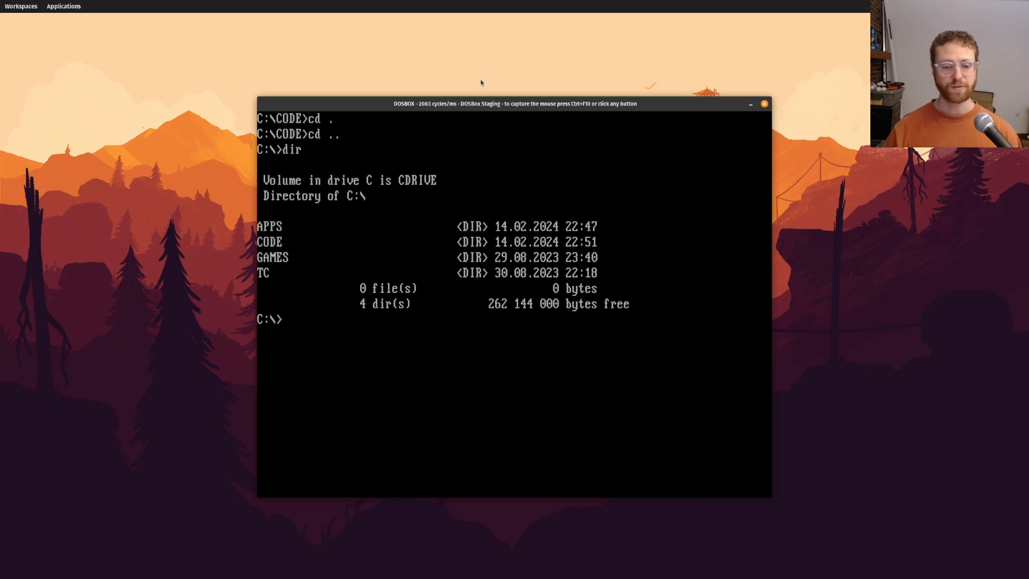
text(mk)
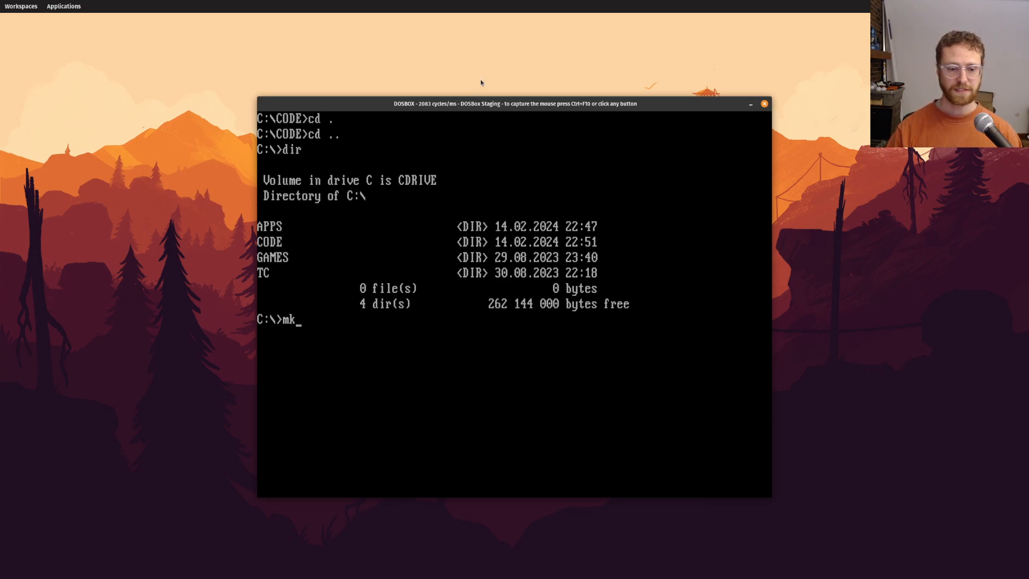
text(dir co)
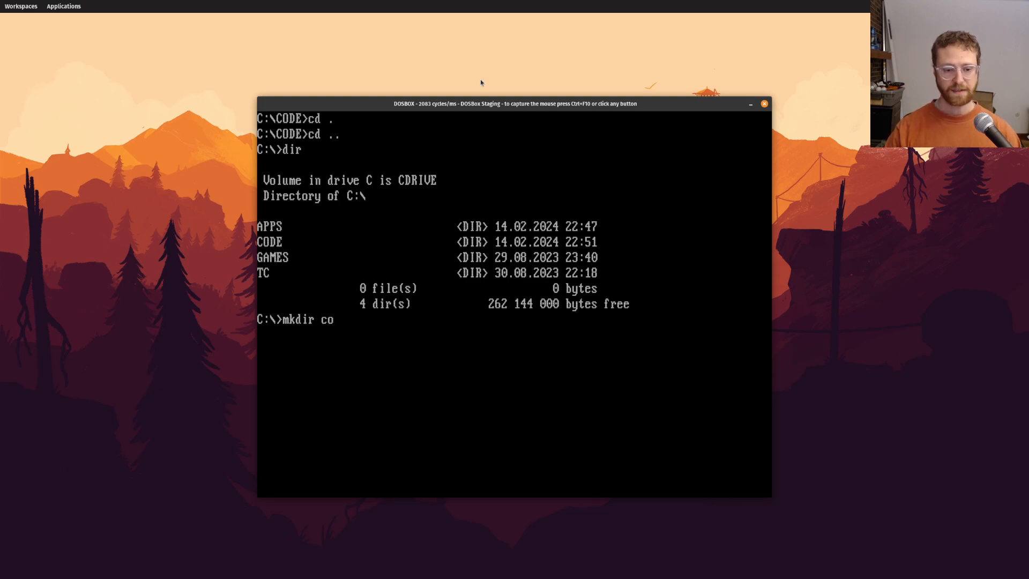
text(de)
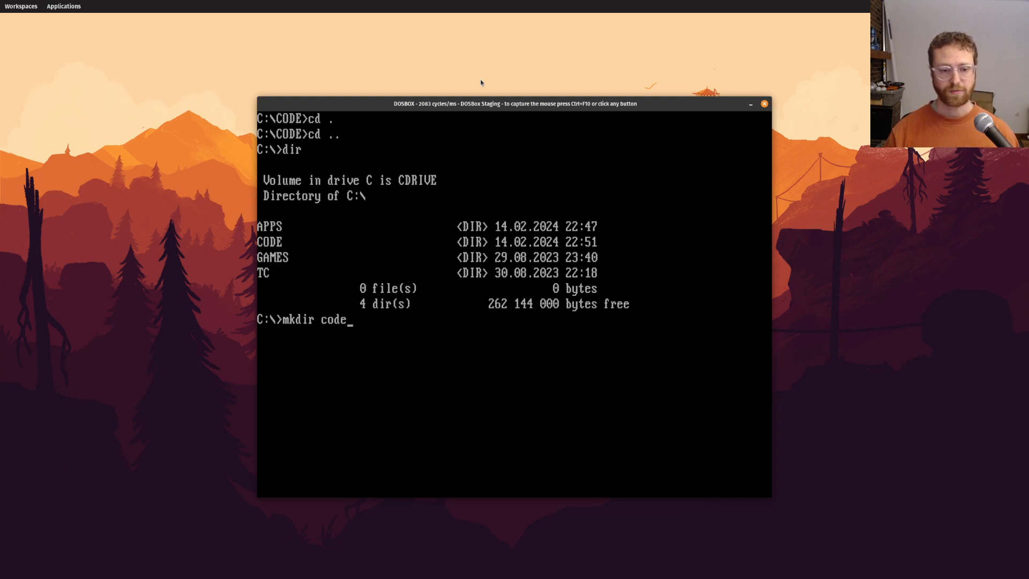
- Create a CODE2 folder with mkdir and confirm it appears in the C:\ listing
key(BackSpace)
key(BackSpace)
key(BackSpace)
key(BackSpace)
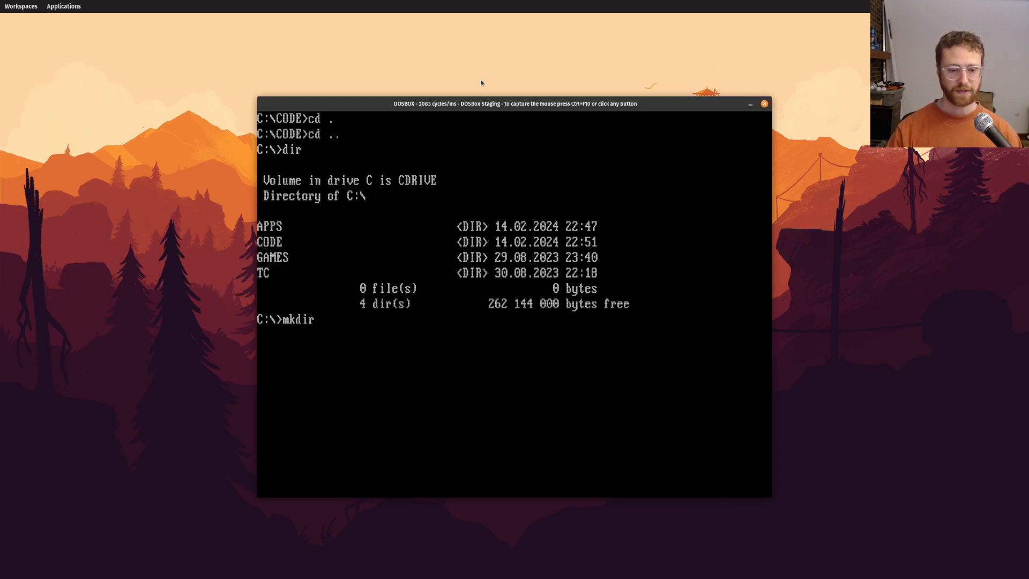
text( code2)
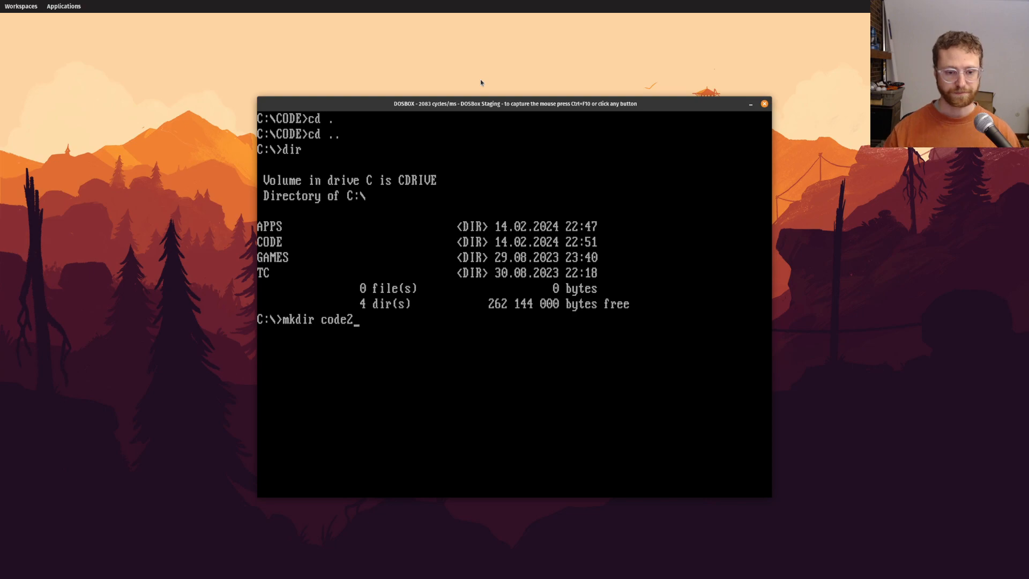
key(Return)
text(dir)
key(Return)
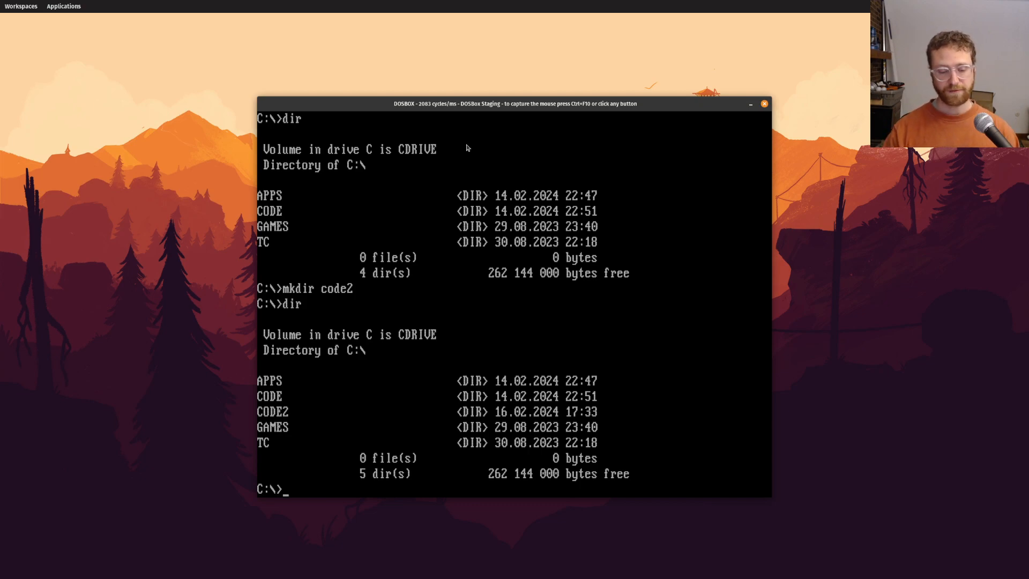
text(cd)
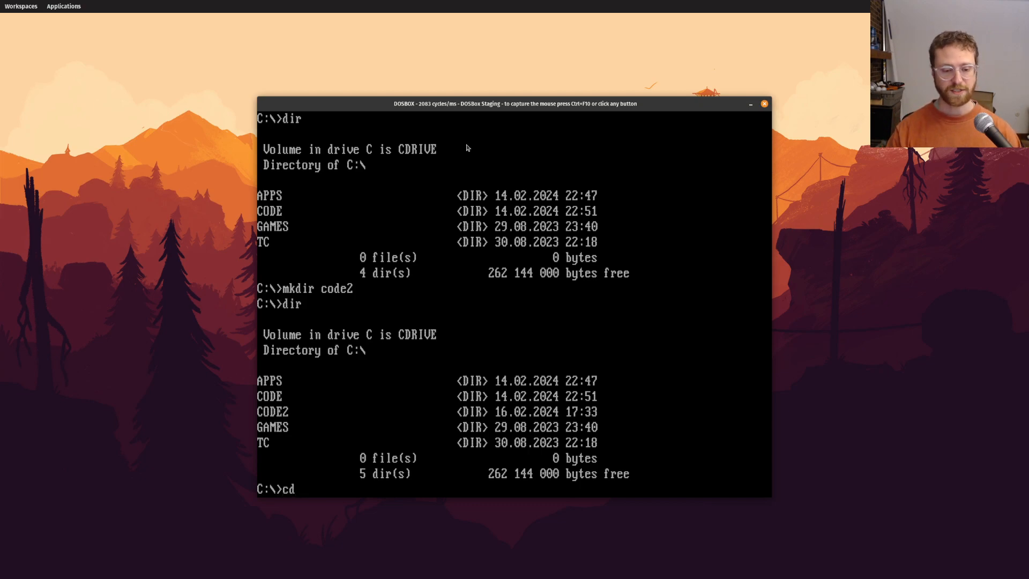
text( code2)
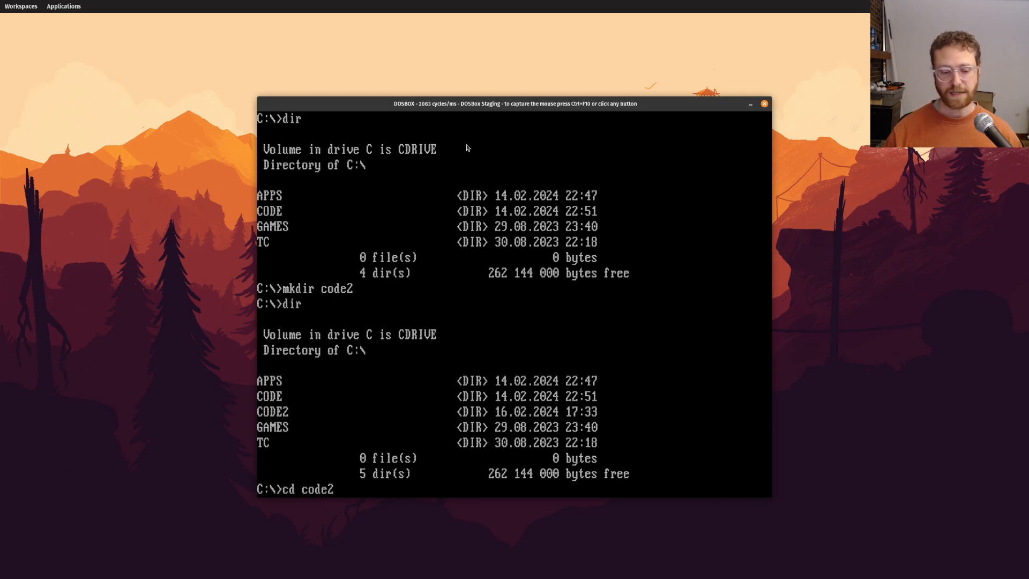
- Enter the CODE2 folder, then go back up to the root of C
key(Return)
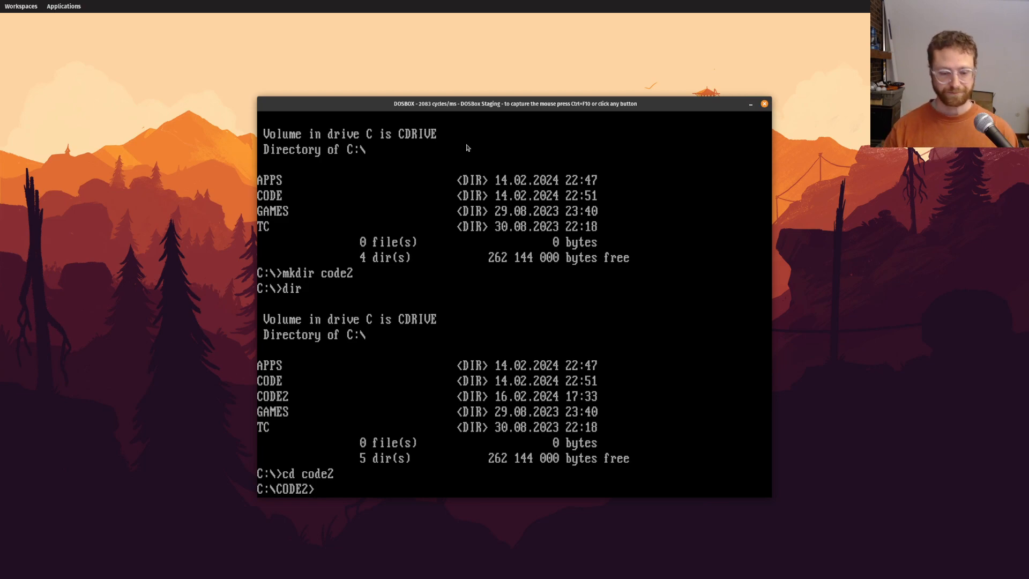
text(cd ..)
key(Return)
text(\)
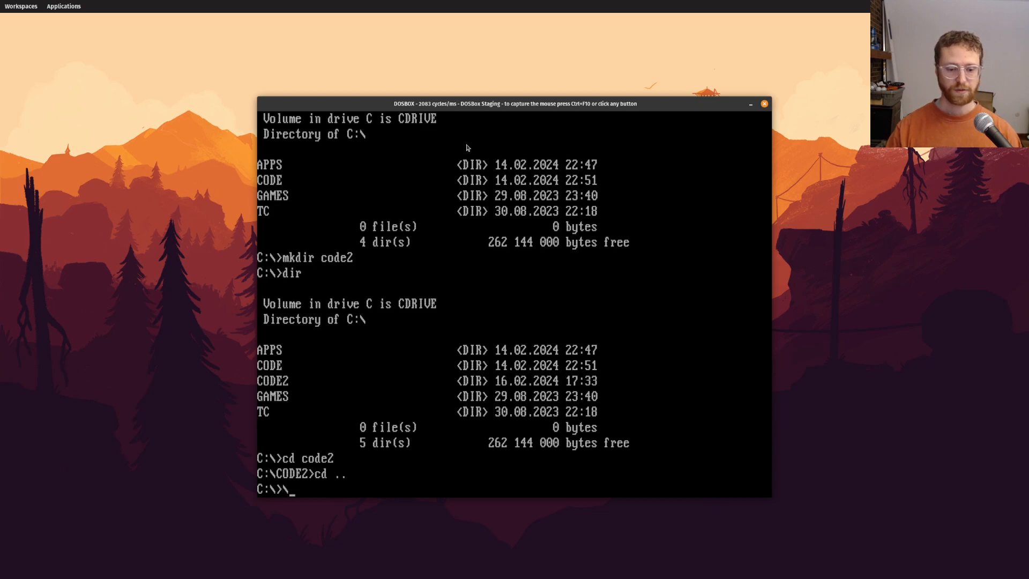
key(BackSpace)
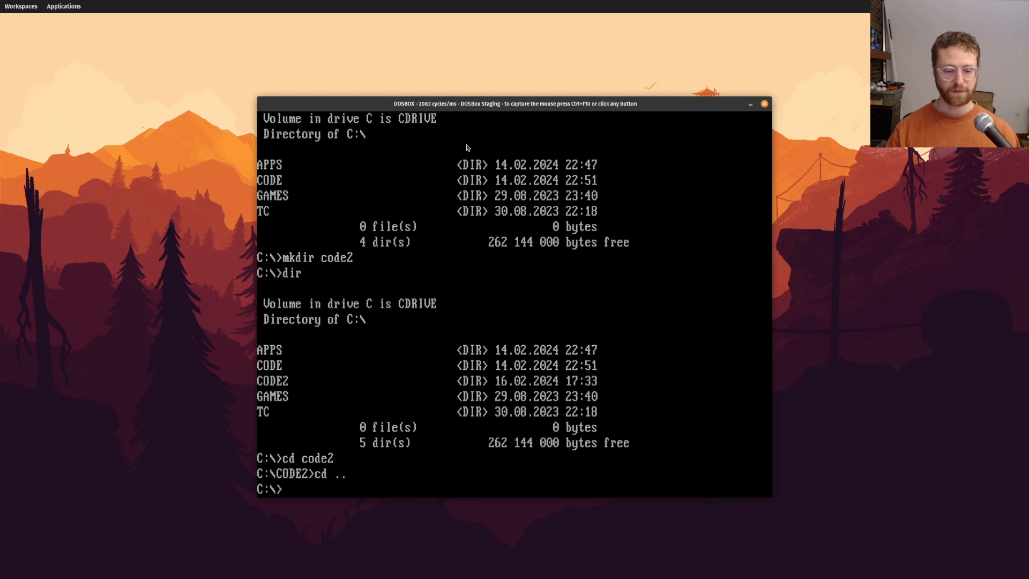
text(rmdir )
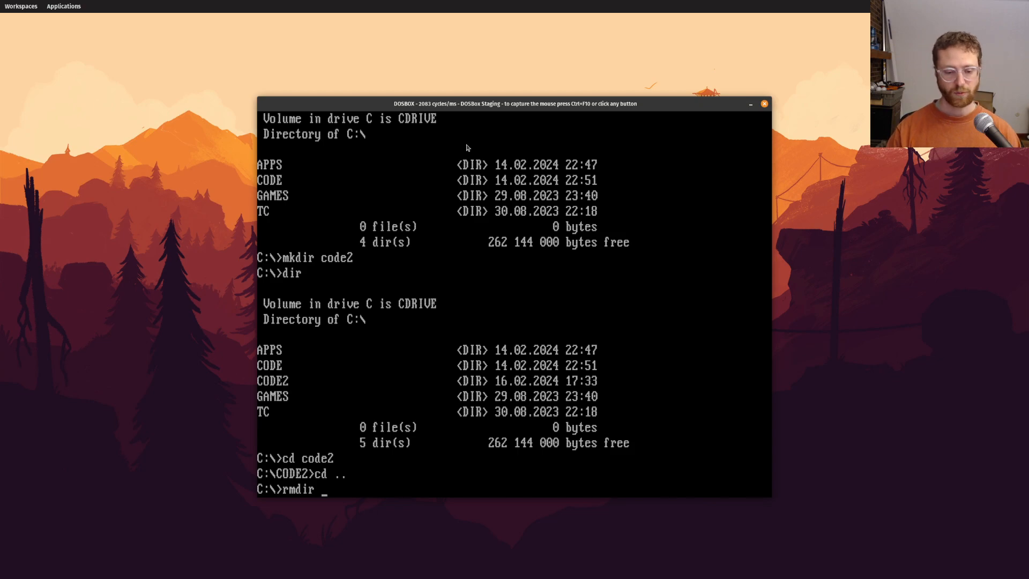
text(code2)
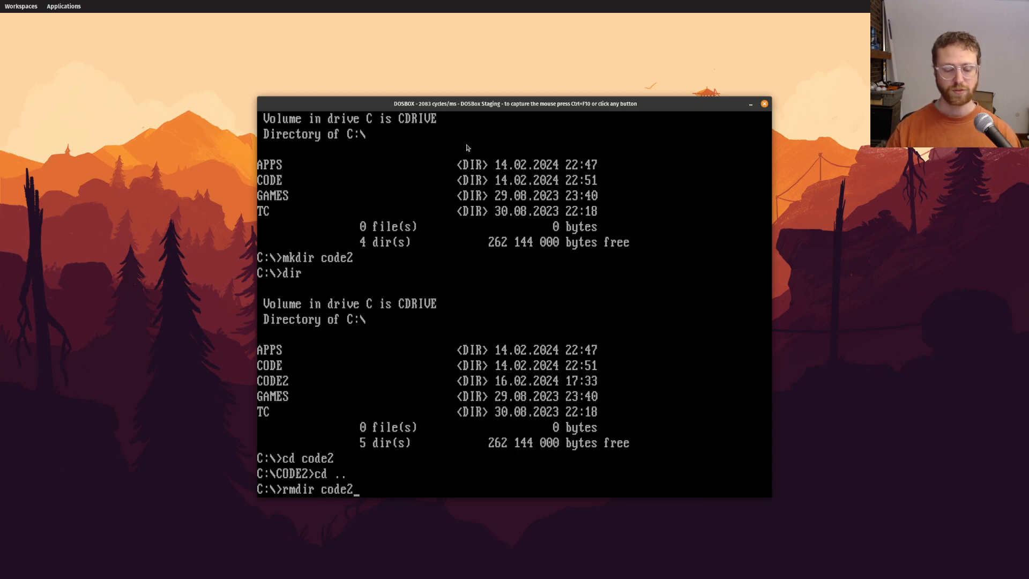
- Remove CODE2 with rmdir and list C:\ to confirm only APPS, CODE, GAMES and TC remain
key(Return)
text(dir)
key(Return)
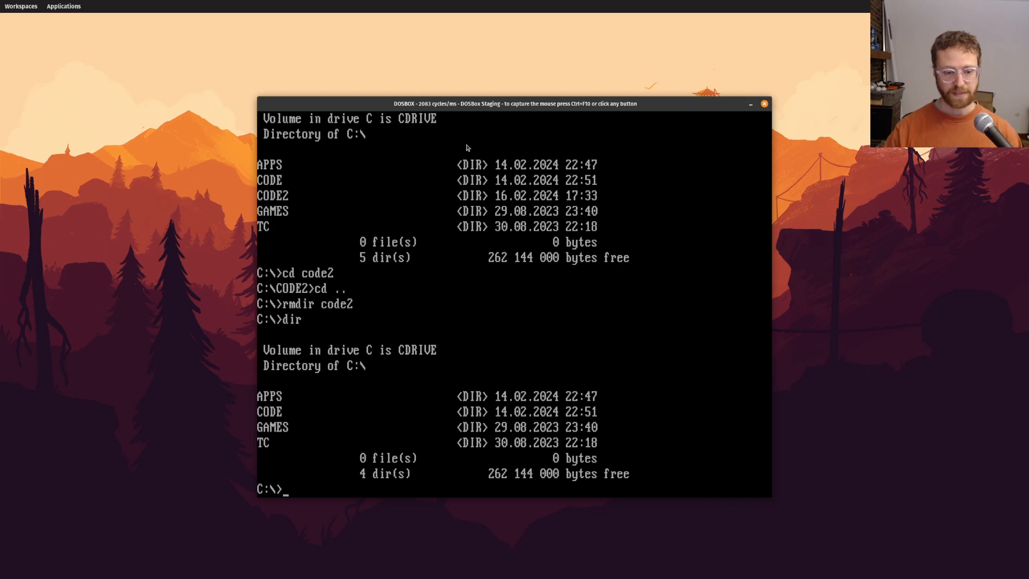
text(apps)
- Run the APPS script to switch into C:\APPS and list its contents
key(Return)
text(di)
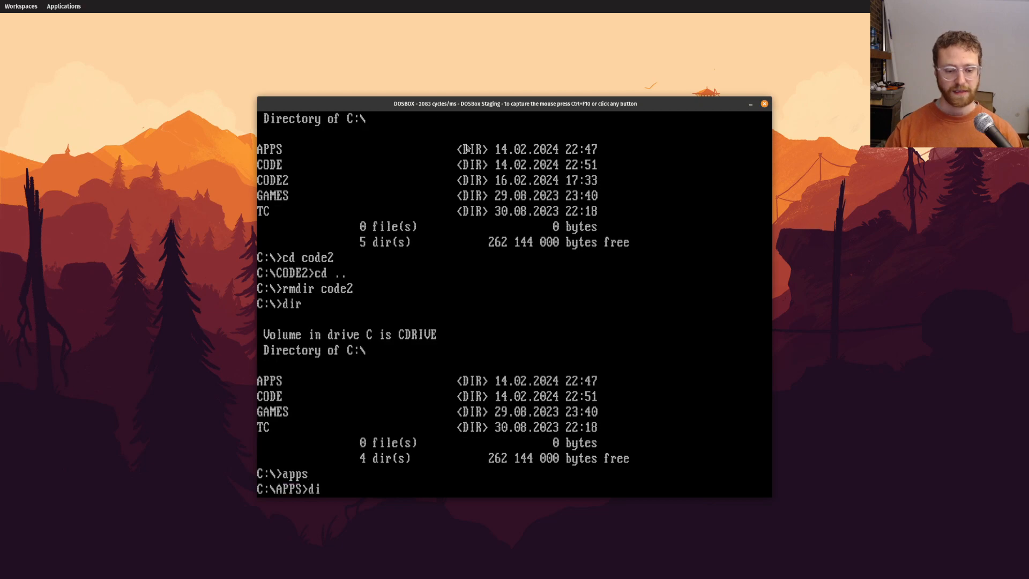
text(r)
key(Return)
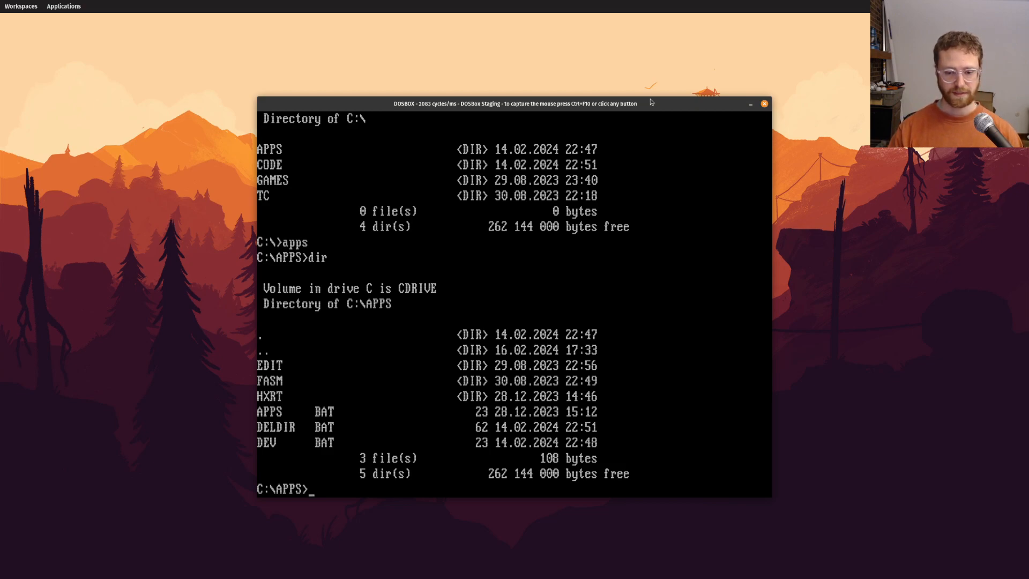
text(fasm2)
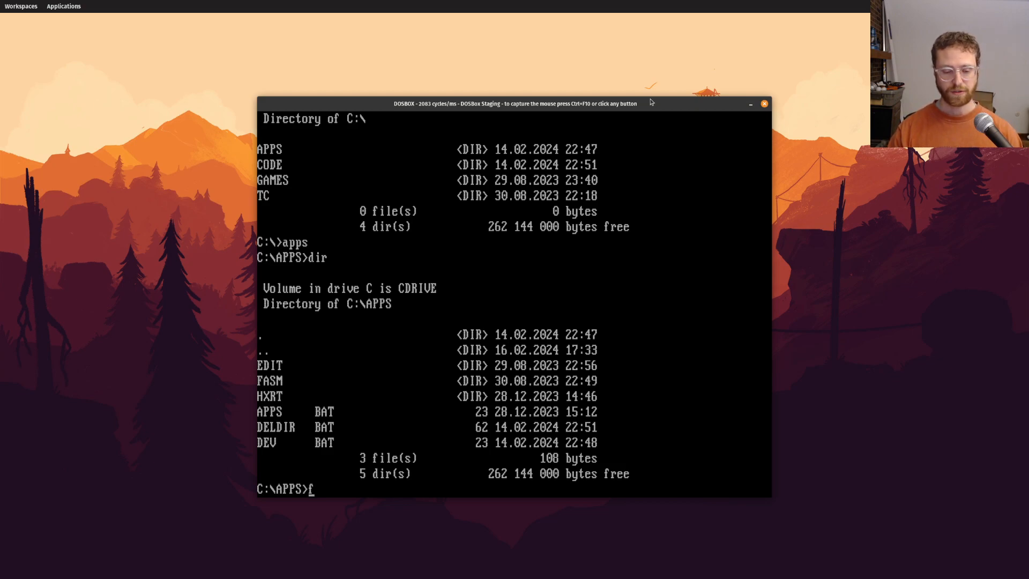
- Prepare the fasmd command for DELDIR.BAT, completing the file name
key(BackSpace)
text(d)
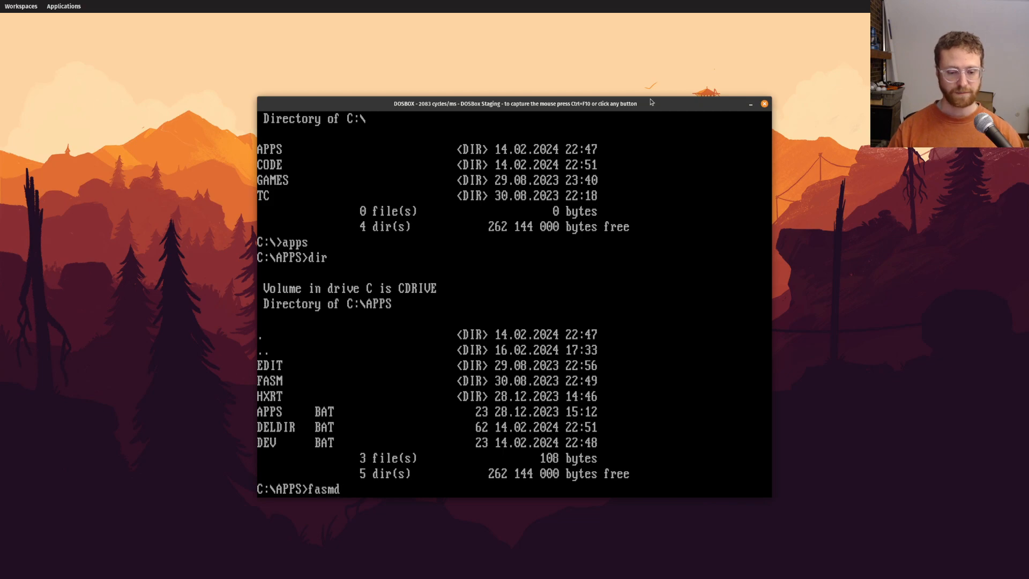
text( d)
key(Tab)
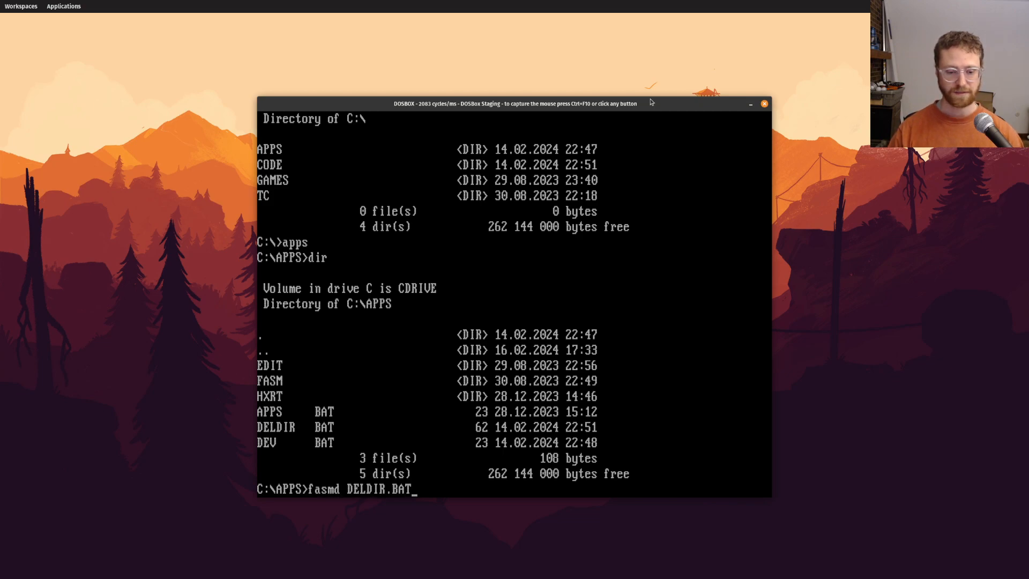
key(Return)
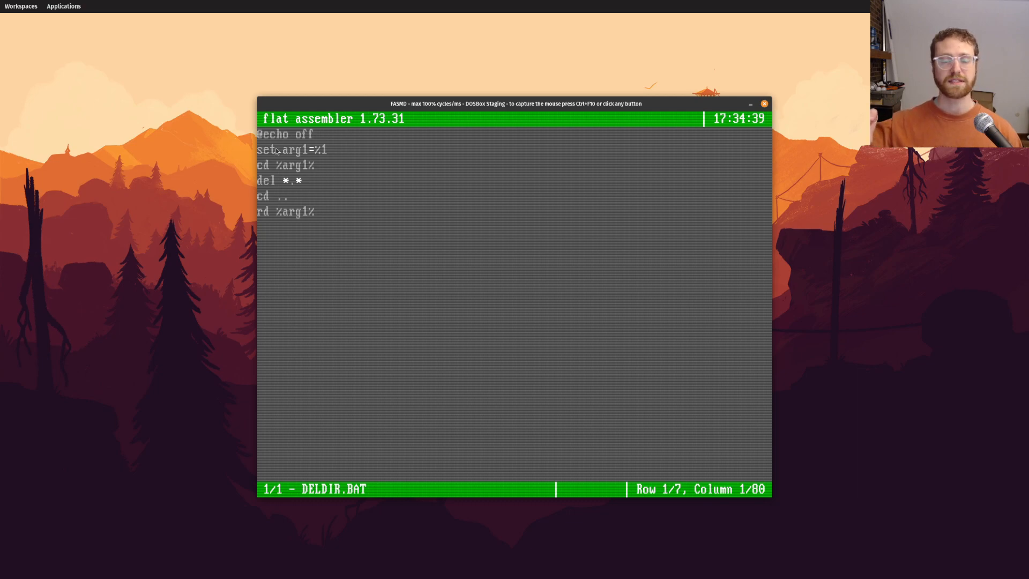
key(Delete)
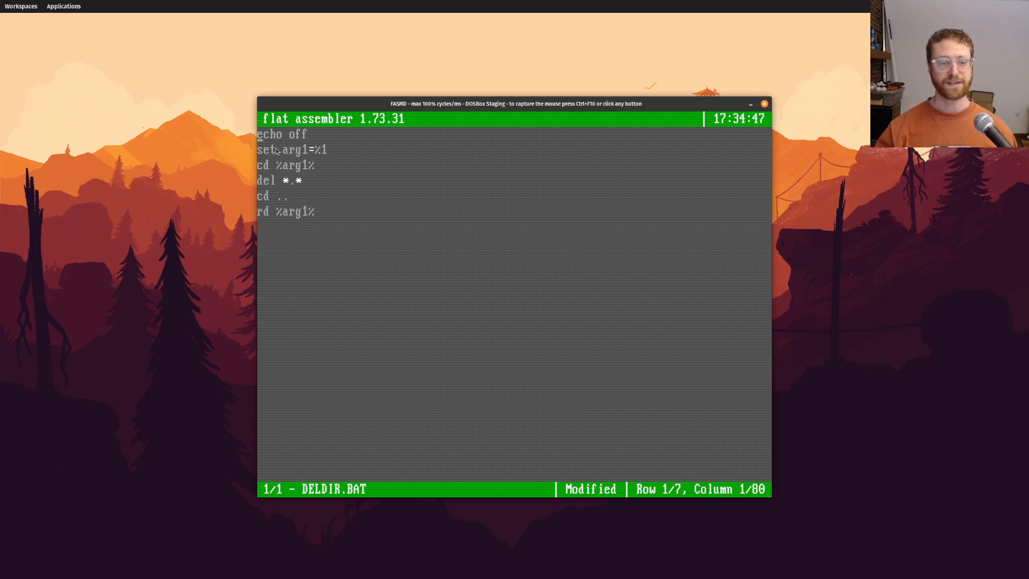
text(@)
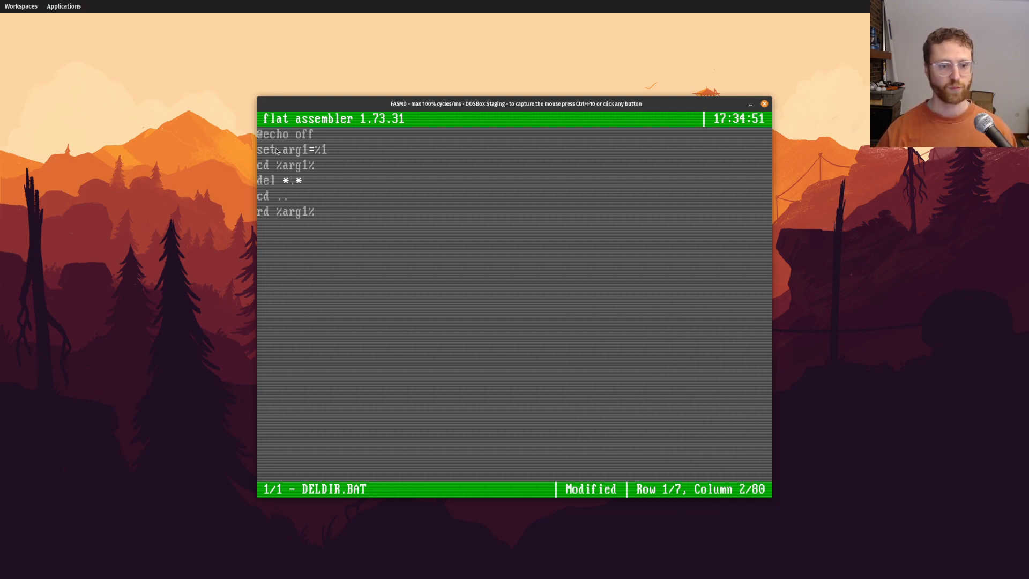
key(Down)
key(Left)
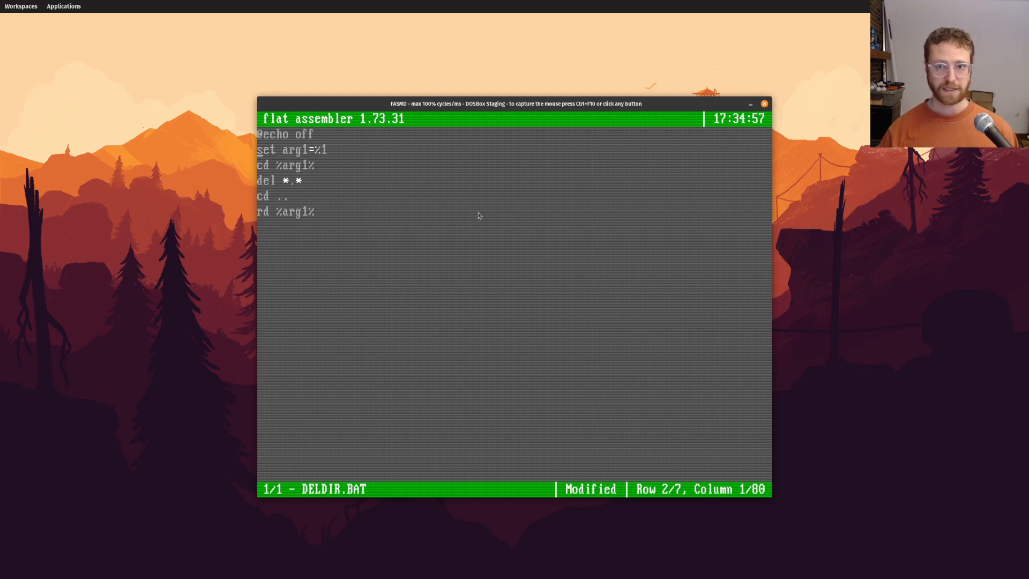
key(End)
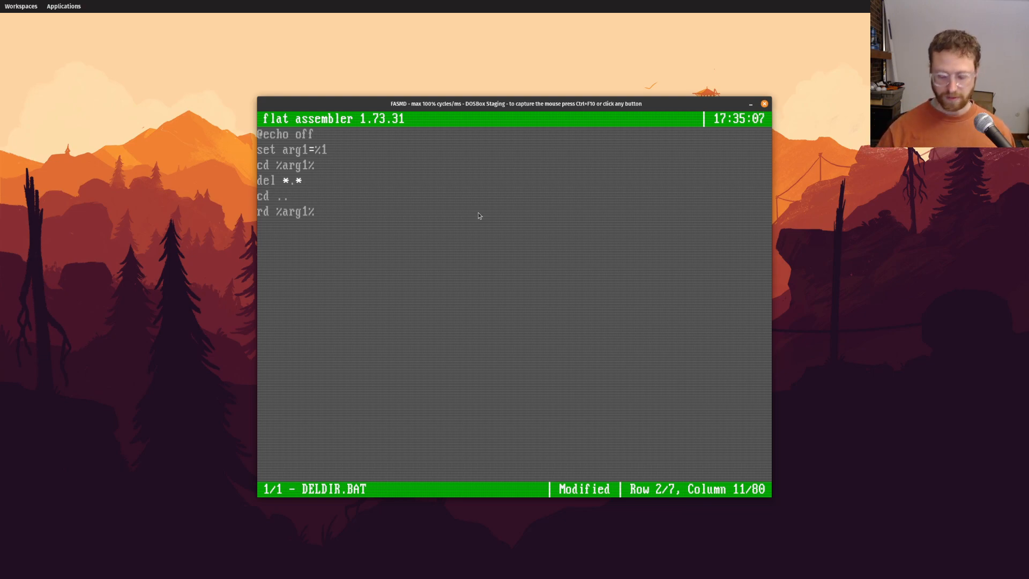
key(Home)
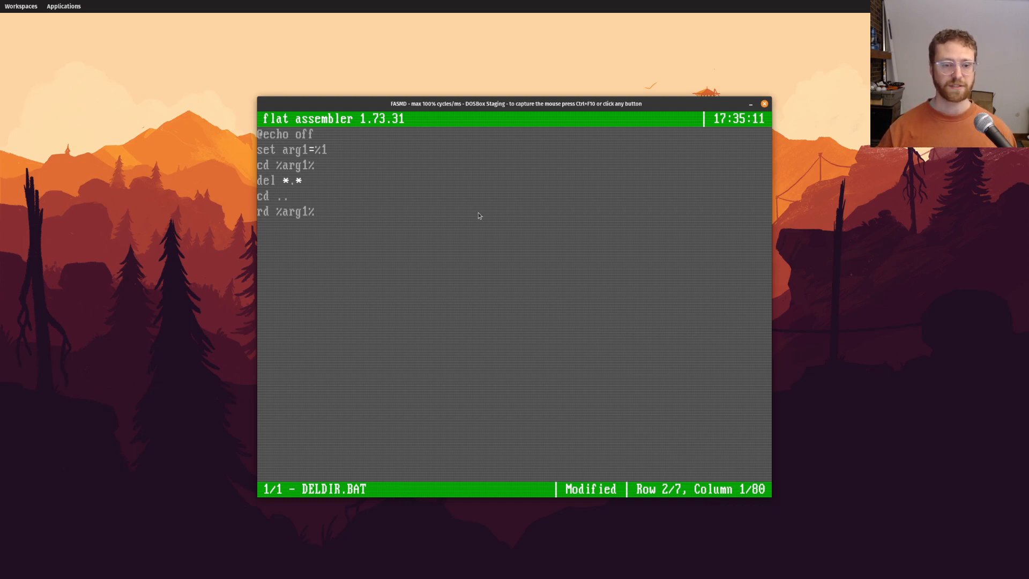
key(End)
key(Left)
key(Left)
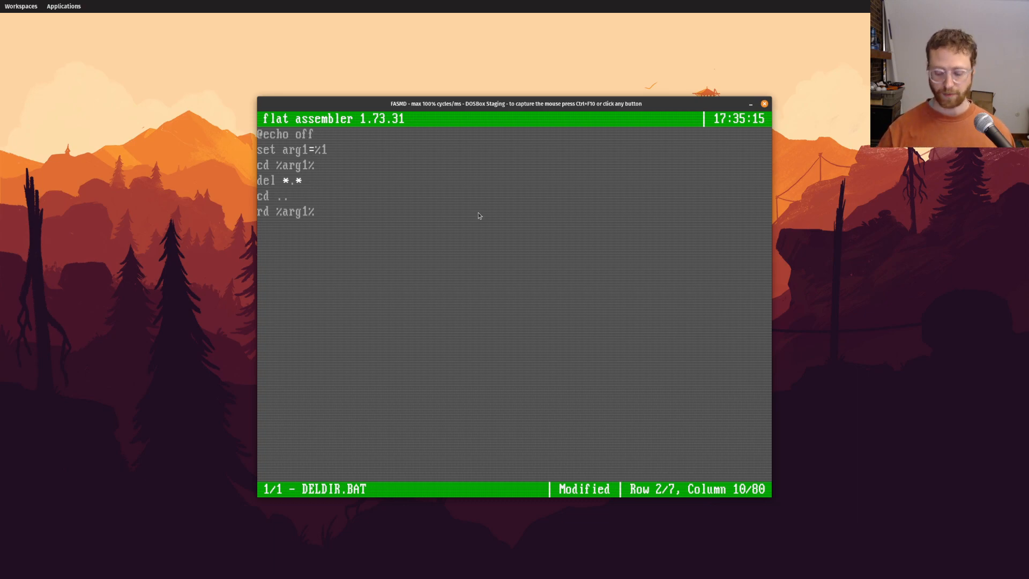
key(Home)
key(Right)
key(Right)
key(Right)
key(Right)
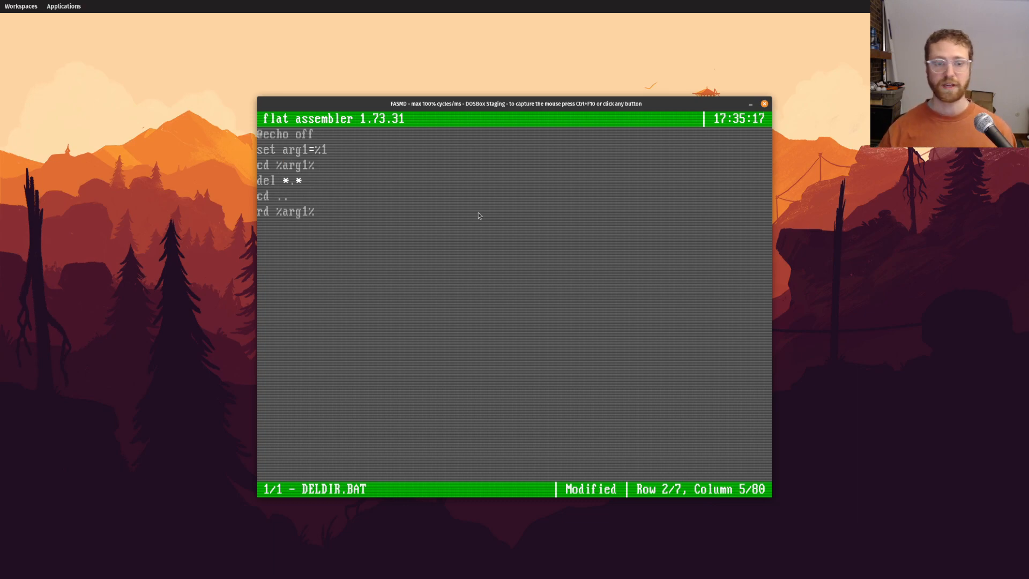
key(Right)
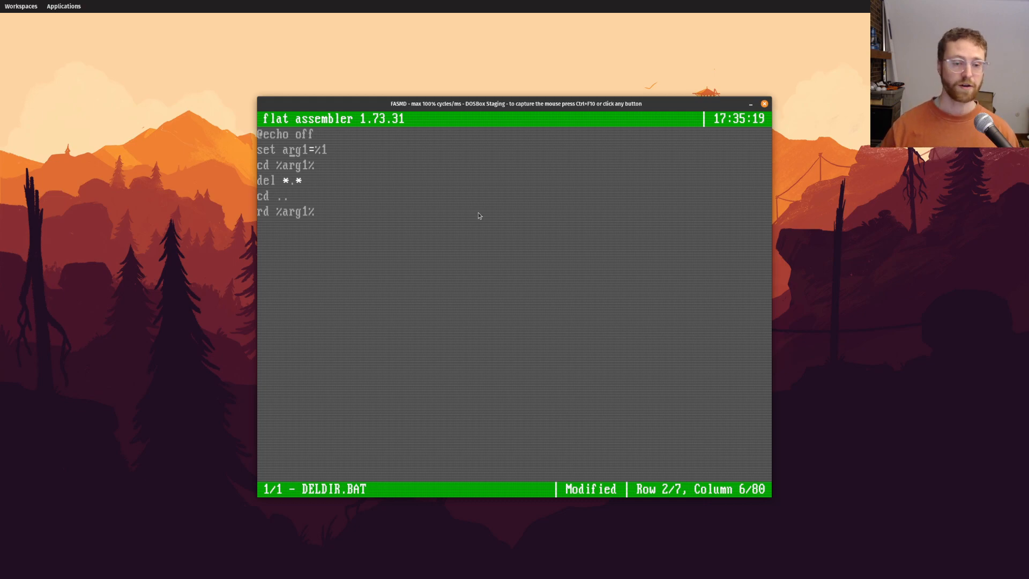
key(Right)
key(Right)
key(Right)
key(Right)
key(Right)
key(Left)
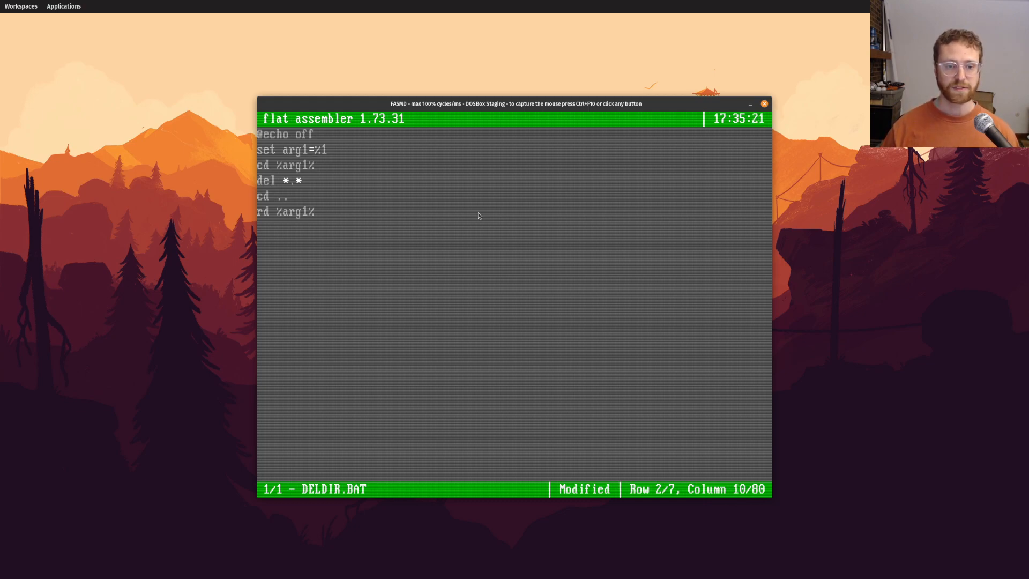
key(Right)
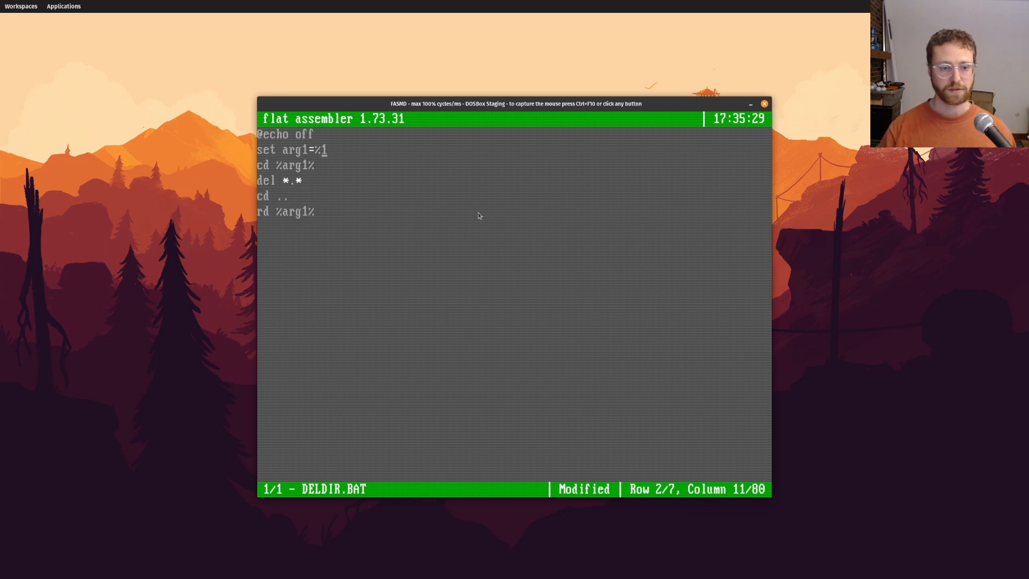
key(Down)
key(Down)
key(Up)
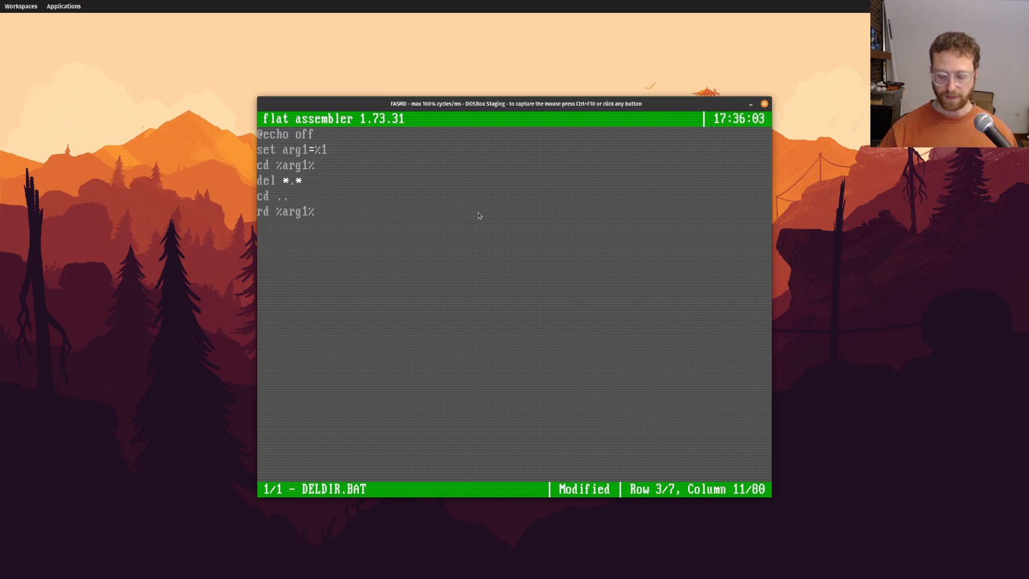
- Highlight the cd command line and then the del *.* line of DELDIR.BAT
key(Home)
key(shift+Right)
key(shift+Right)
key(shift+Right)
key(shift+Right)
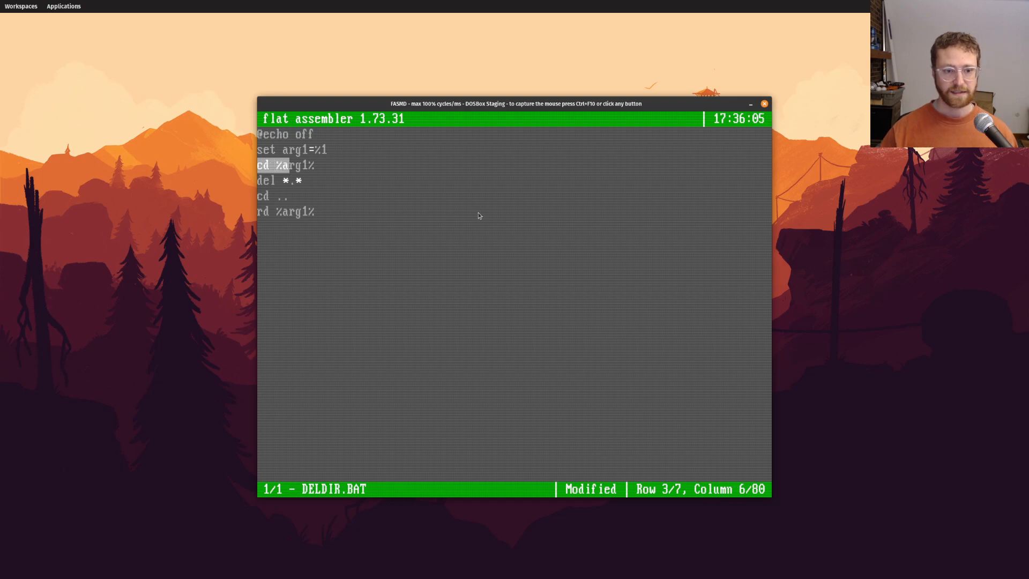
key(shift+Right)
key(shift+Right)
key(shift+Right)
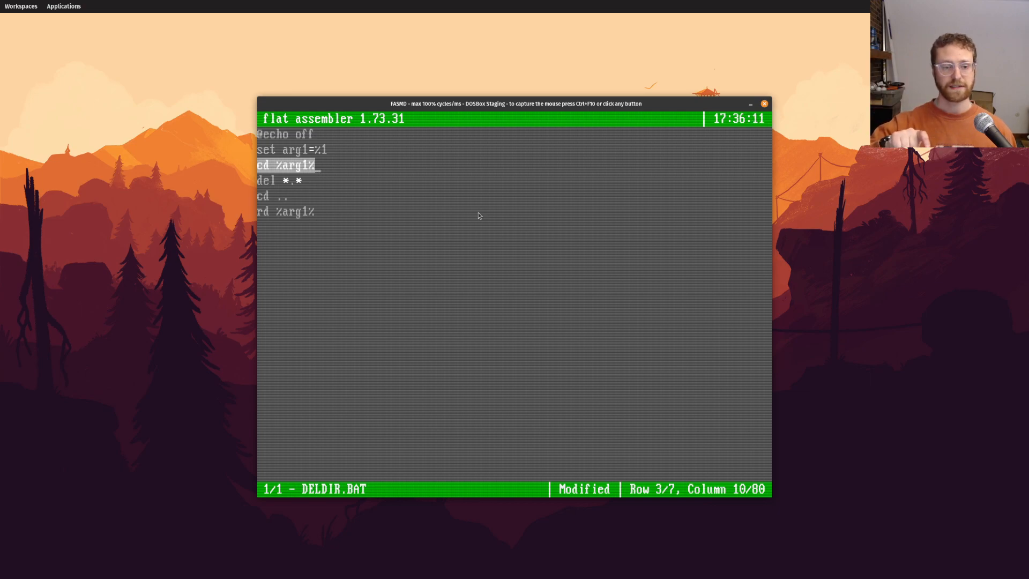
key(Down)
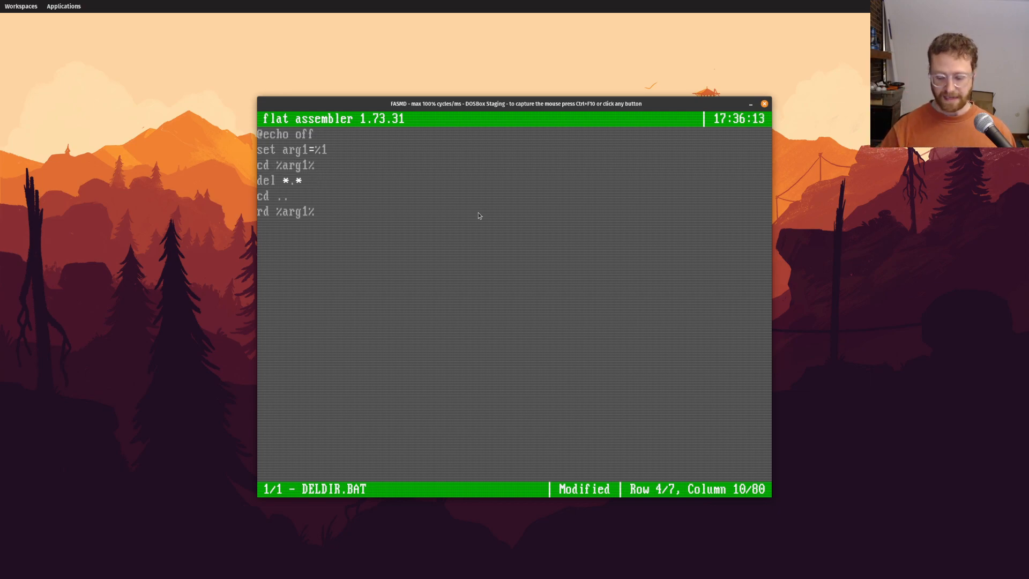
key(shift+Left)
key(shift+Left)
key(shift+Left)
key(shift+Left)
key(shift+Left)
key(shift+Left)
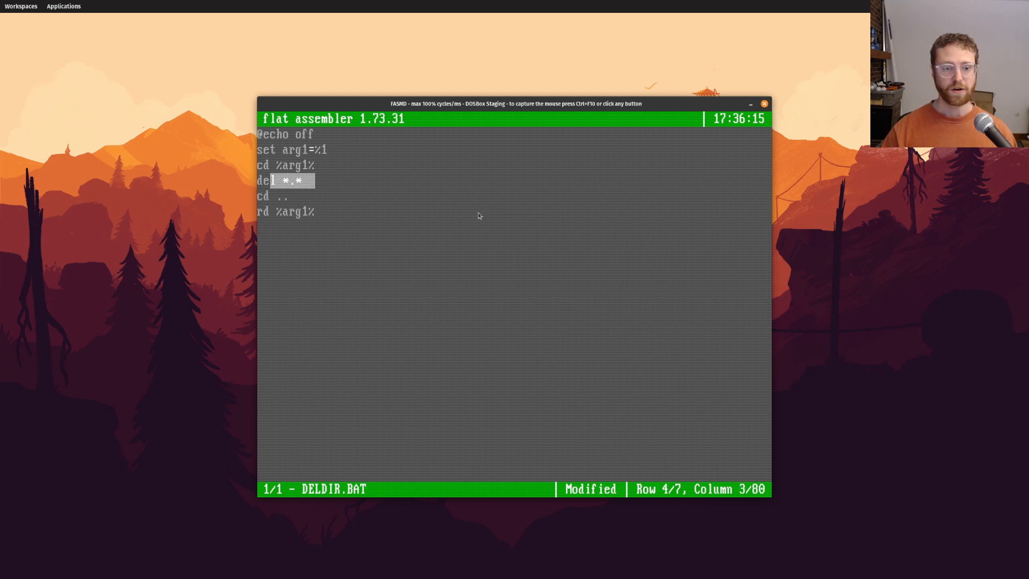
key(shift+Left)
key(shift+Left)
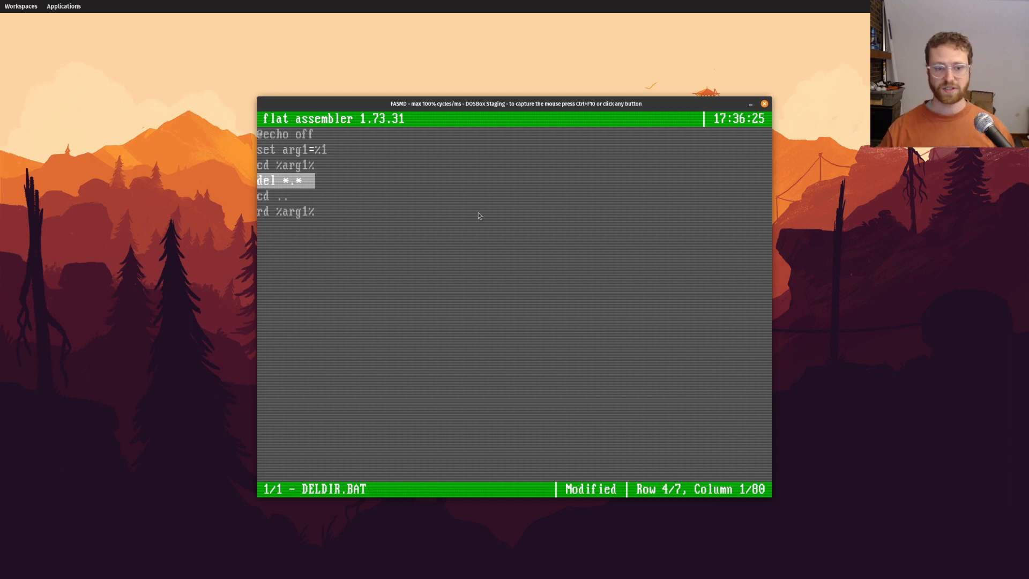
- Highlight the cd .. line and the whole rd %arg1% line
key(Down)
key(shift+Right)
key(shift+Right)
key(shift+Right)
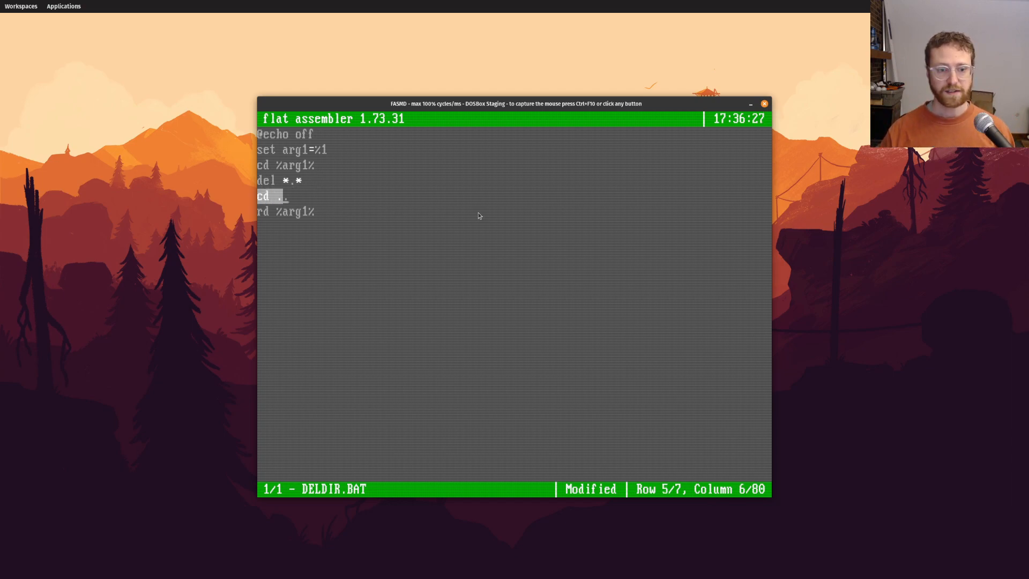
key(Down)
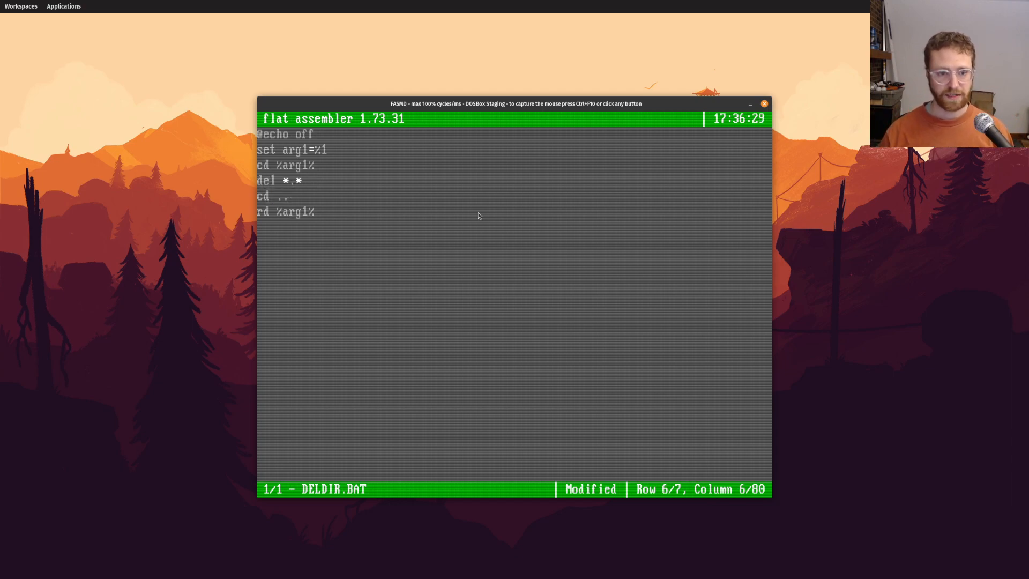
key(Home)
key(shift+Right)
key(shift+Right)
key(shift+Right)
key(shift+Right)
key(shift+Right)
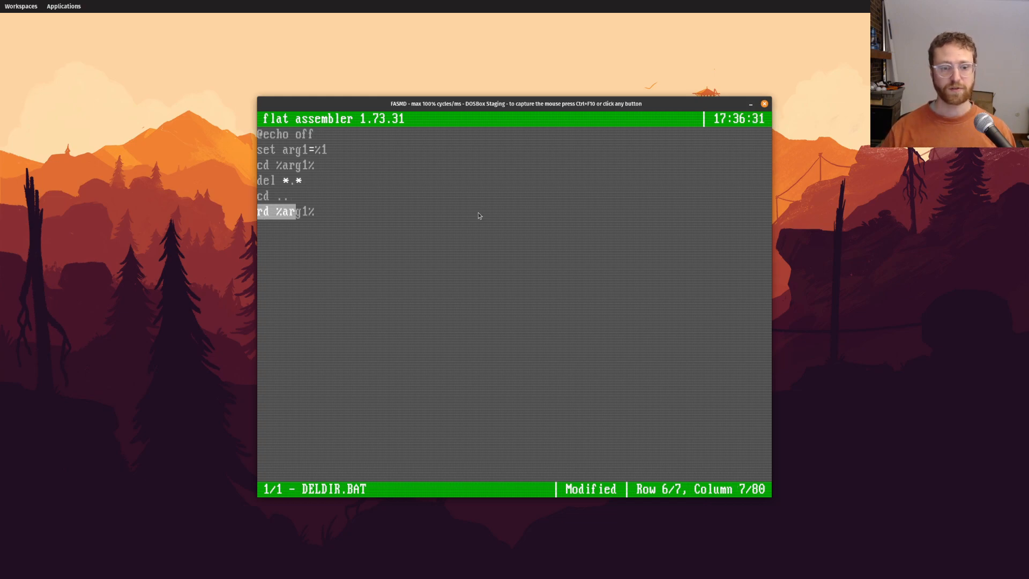
key(shift+Right)
key(shift+Right)
key(shift+Right)
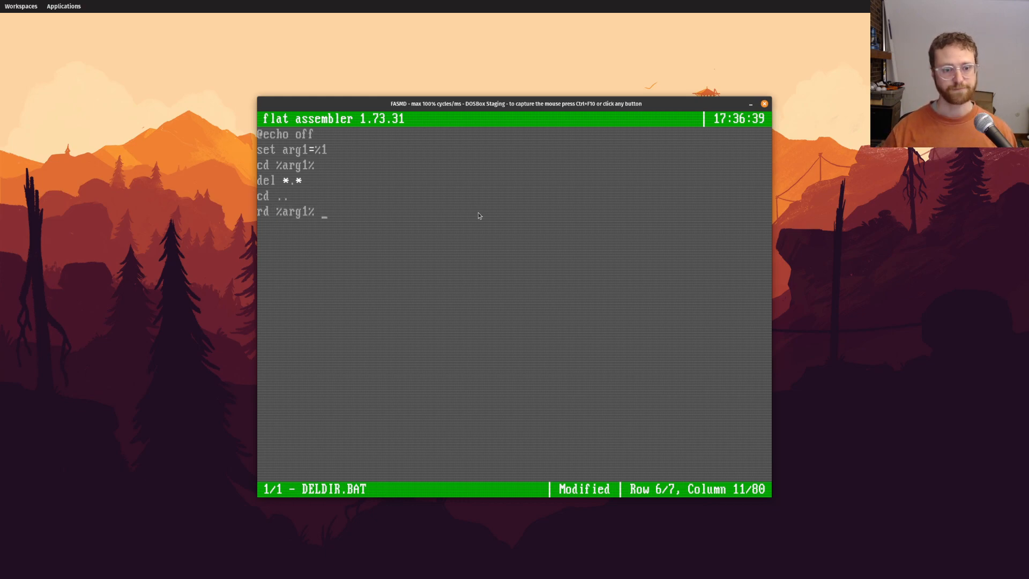
- Leave the fasmd editor via the save prompt, returning to the C:\APPS prompt
key(Escape)
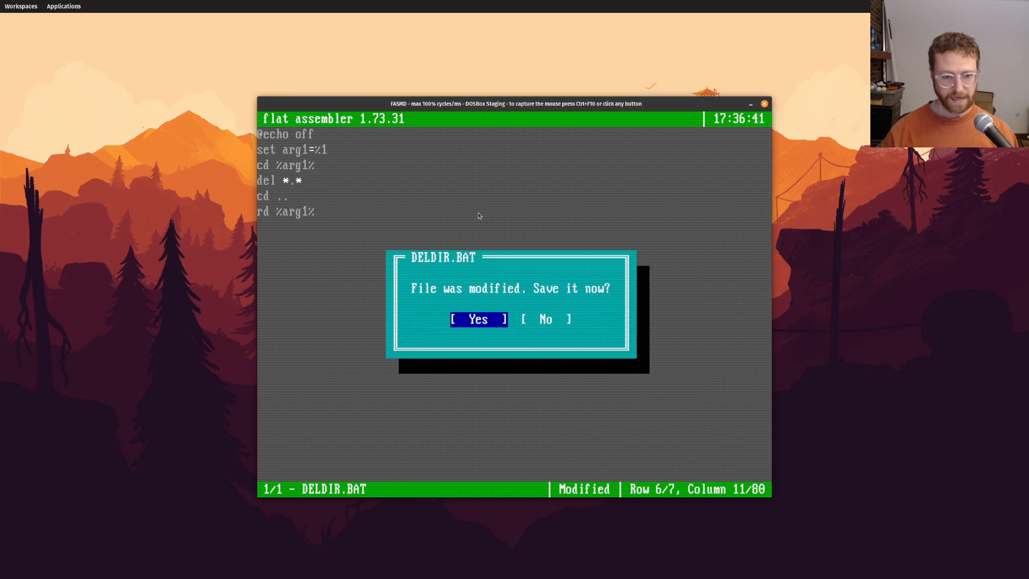
key(Return)
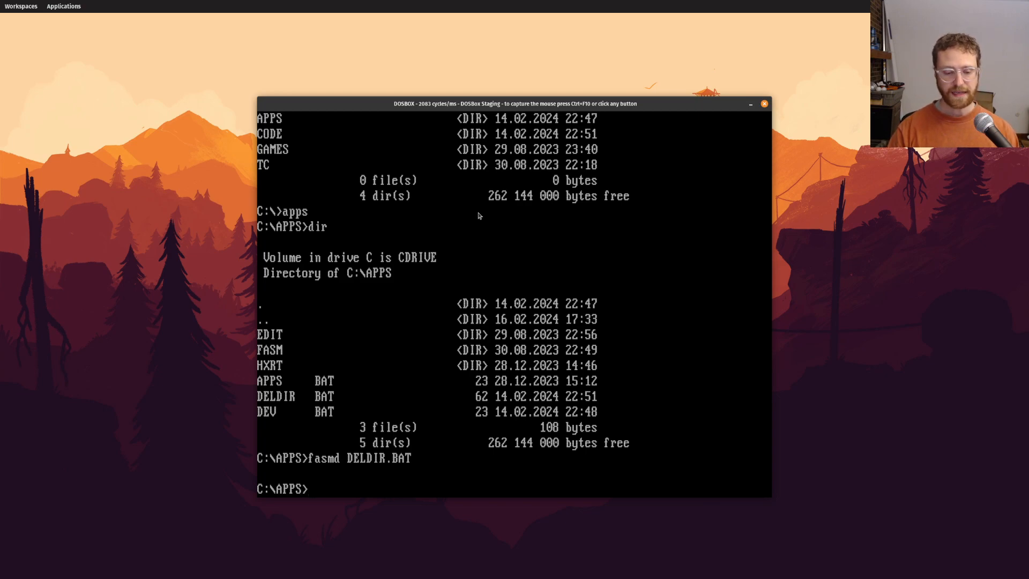
text(dev)
- Switch to C:\CODE with dev, create a TEMP folder, confirm it with dir and enter it
key(Return)
text(dir)
key(Return)
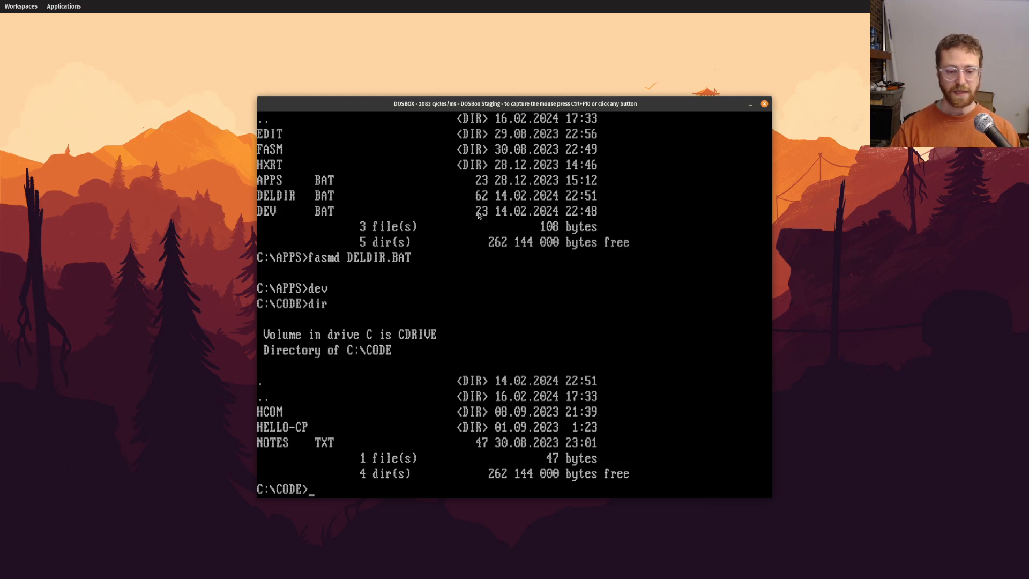
text(mkdir te)
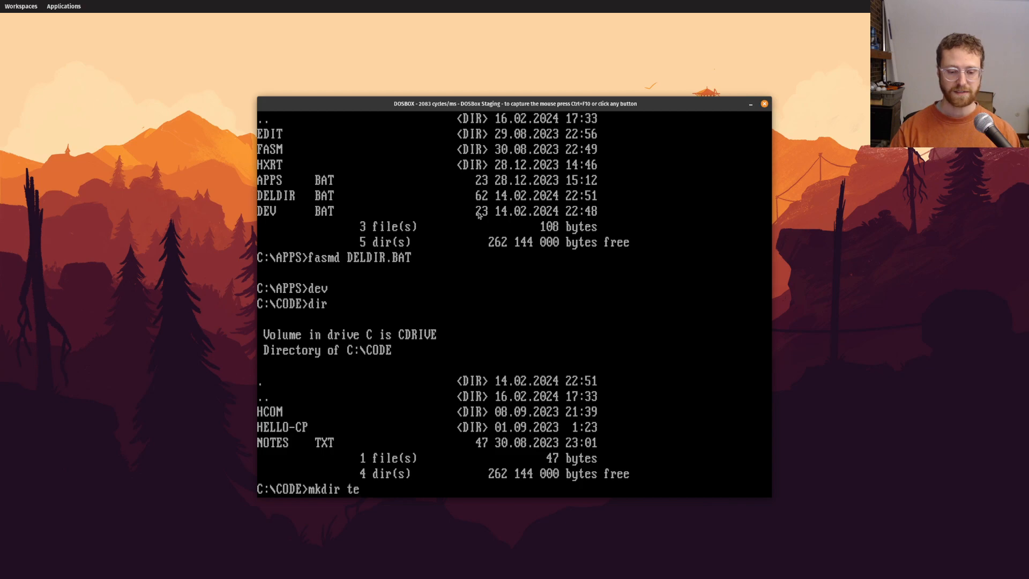
text(smp)
key(BackSpace)
key(BackSpace)
key(BackSpace)
text(mp)
key(Return)
text(r)
key(Return)
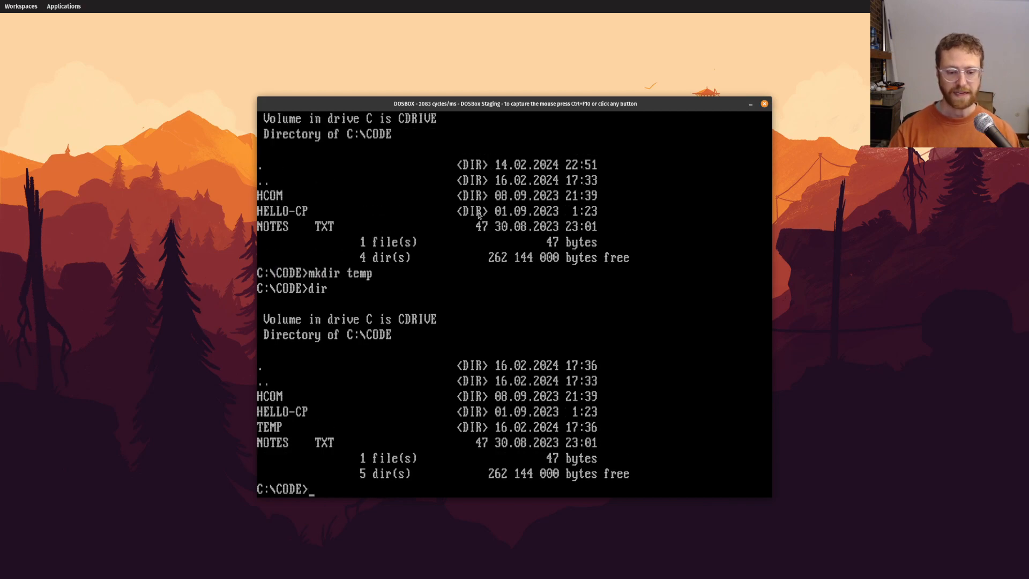
text(cd )
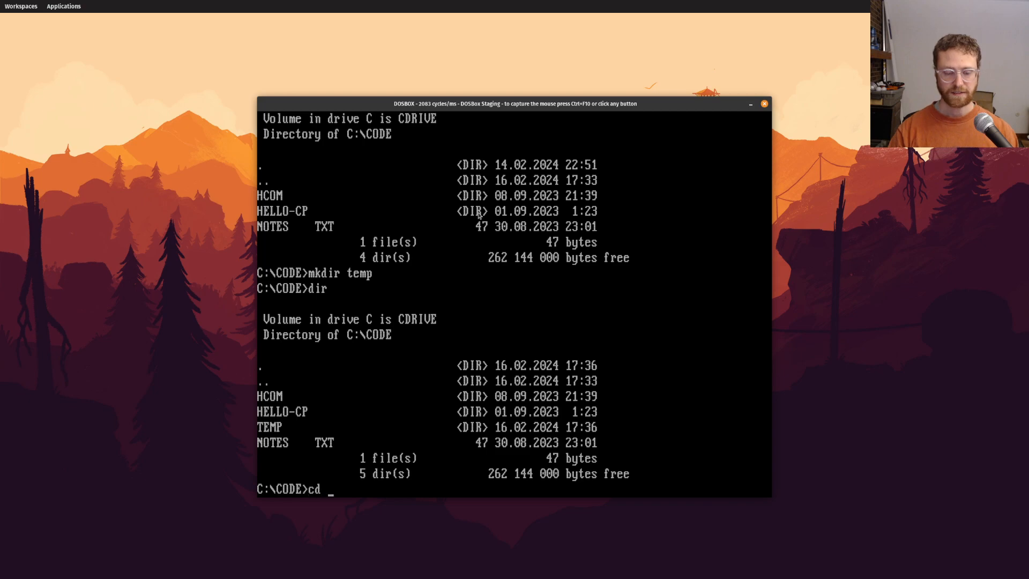
text(temp)
key(Return)
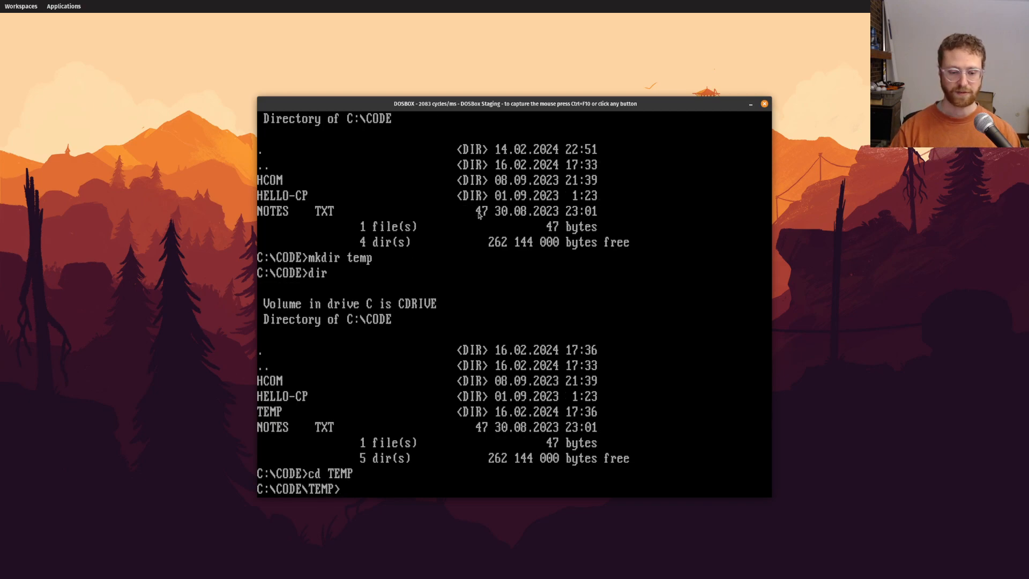
text(fasmd)
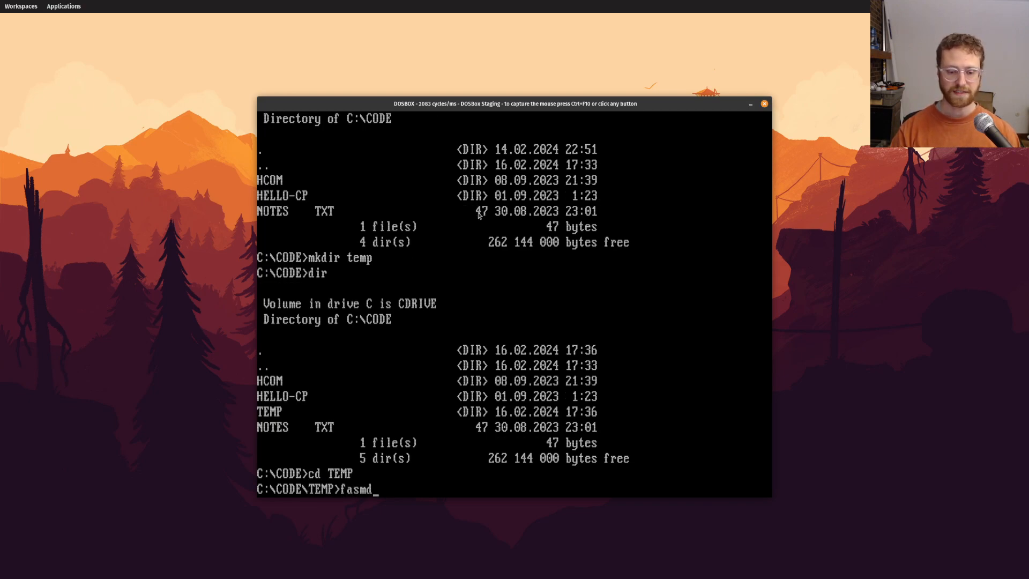
- Write two lines of text in fasmd and save them as temp.txt in C:\CODE\TEMP
key(Return)
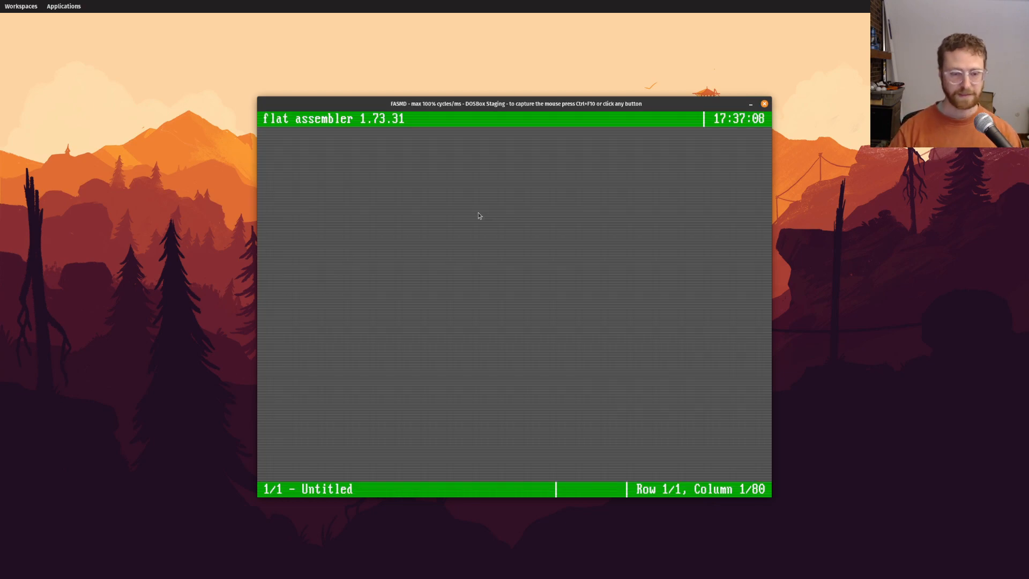
text(hello, this i)
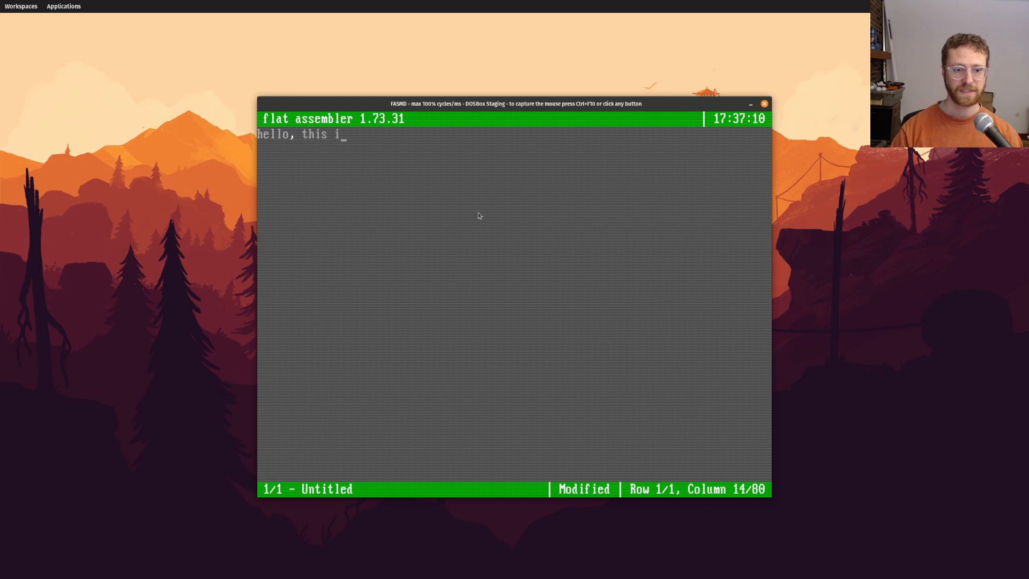
text(ss)
key(BackSpace)
key(BackSpace)
text(my file)
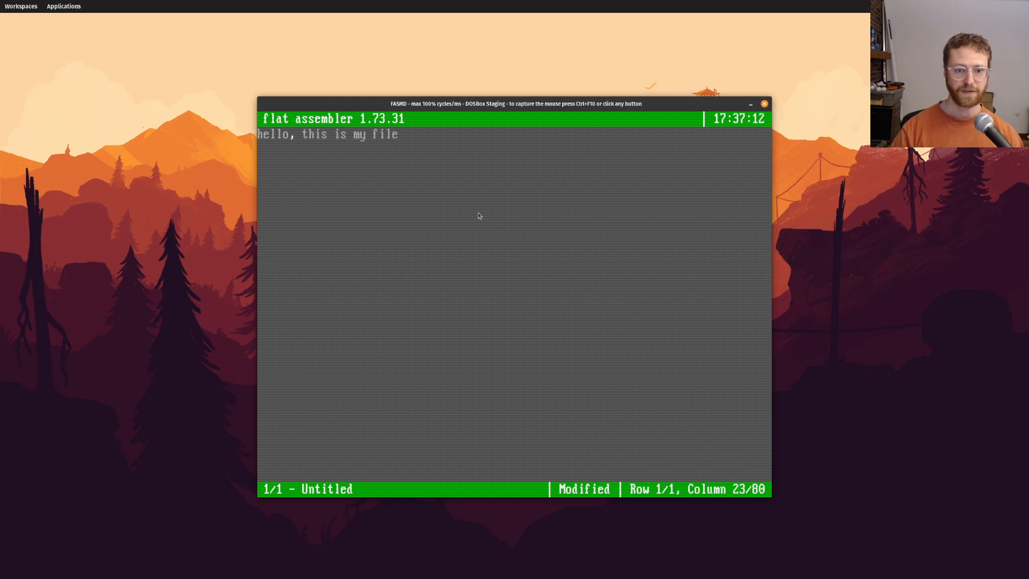
text(.)
key(Return)
text(it's just)
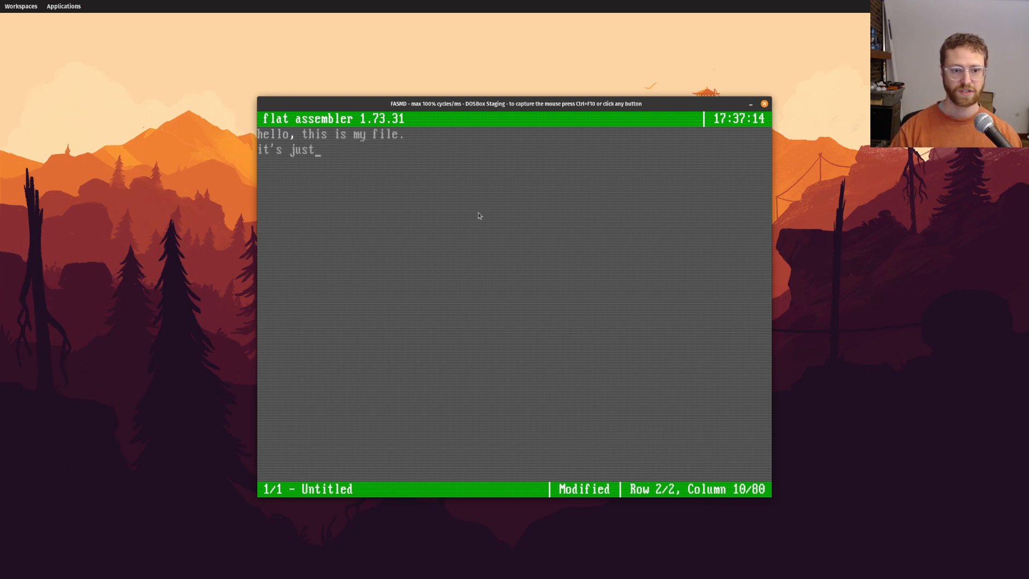
text( a text file.)
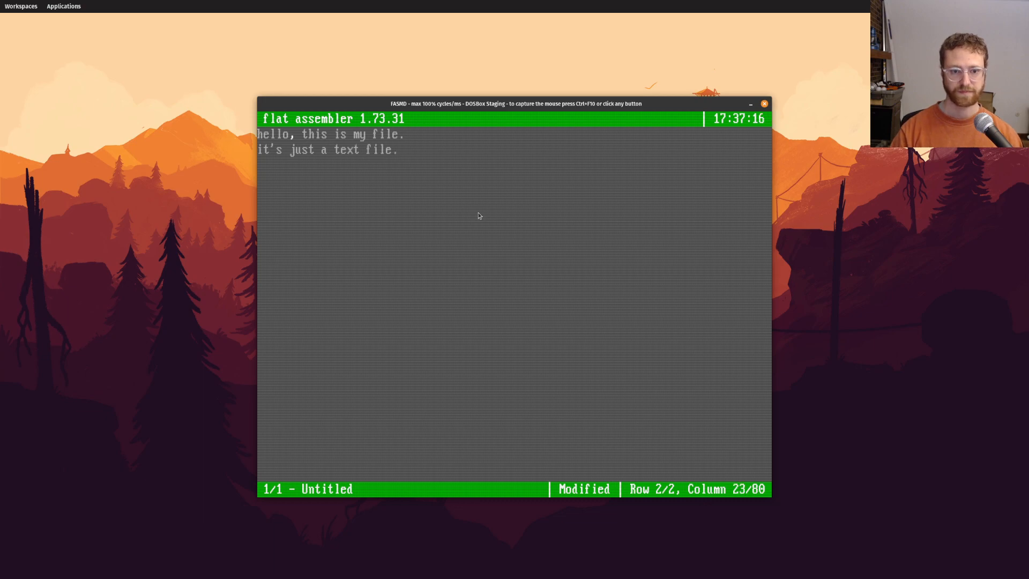
key(Escape)
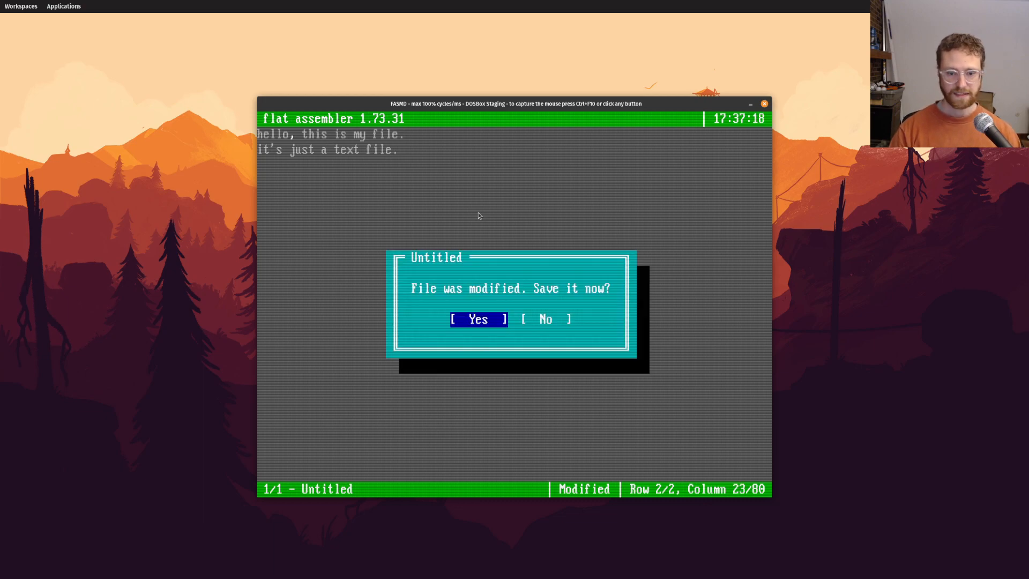
key(Return)
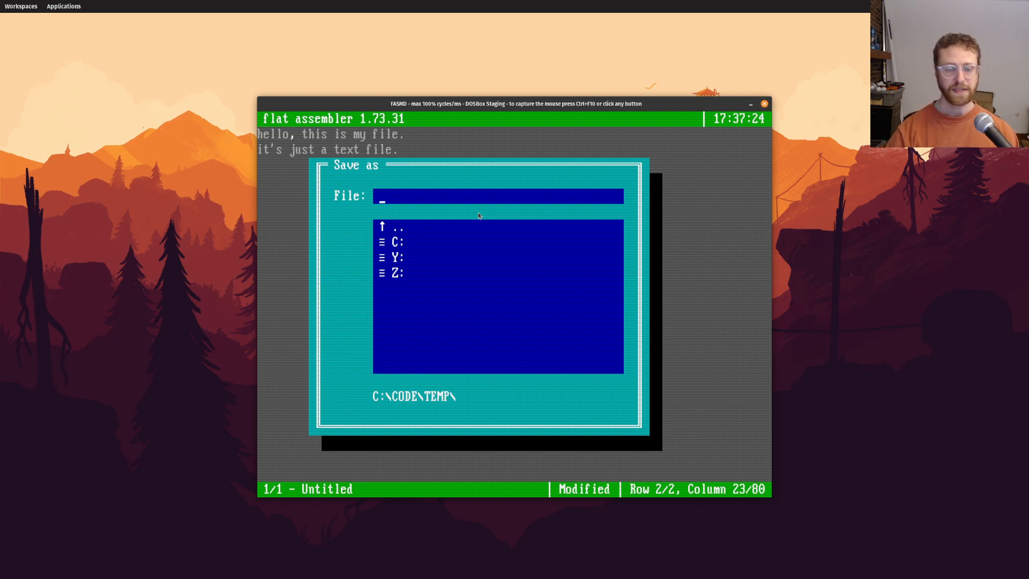
text(test.)
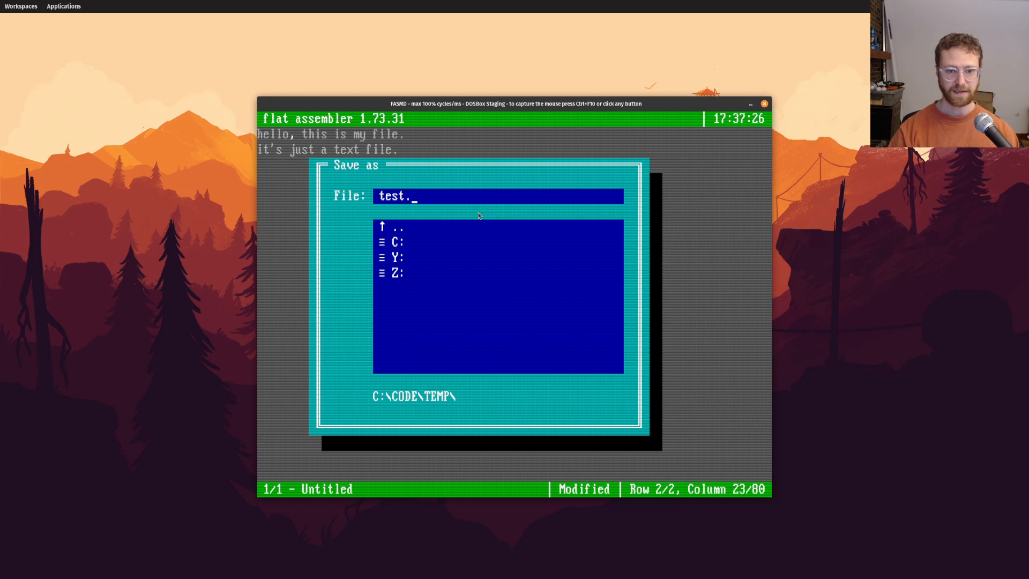
key(BackSpace)
text(mp.txt)
key(Return)
key(alt+x)
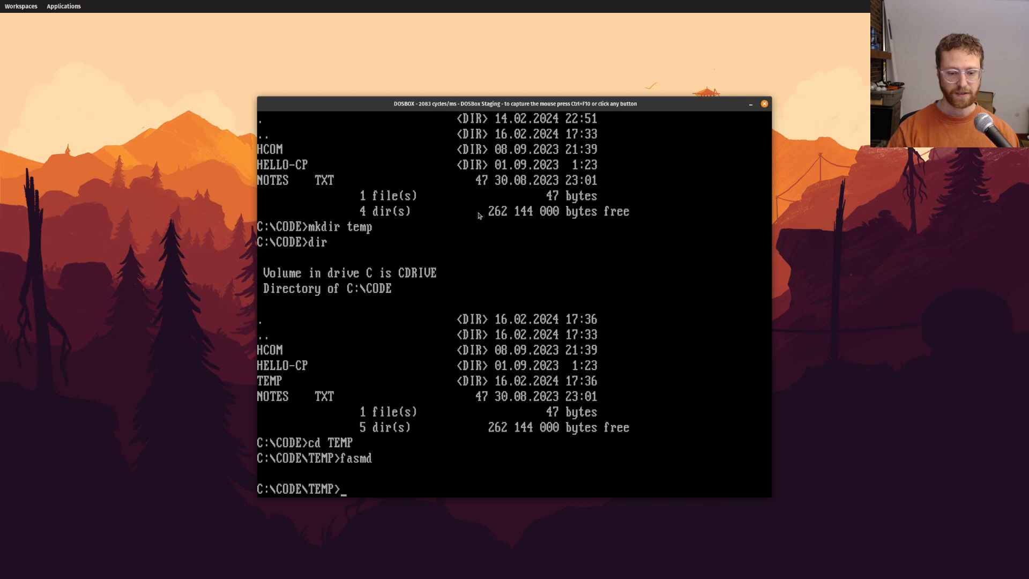
text(dir)
- Copy TEMP.TXT to HELLO.TXT and confirm both files are listed in TEMP
key(Return)
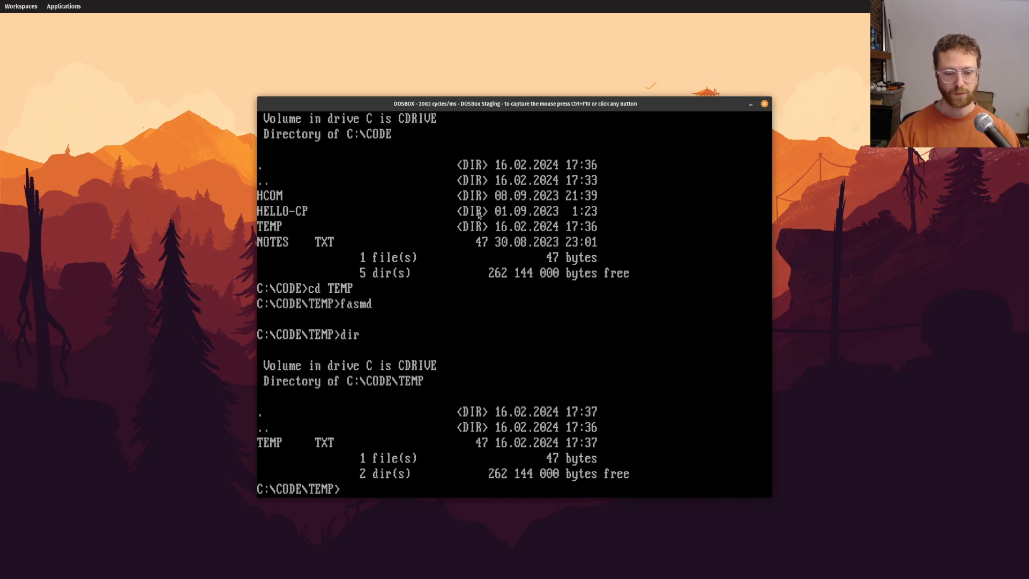
text(copy )
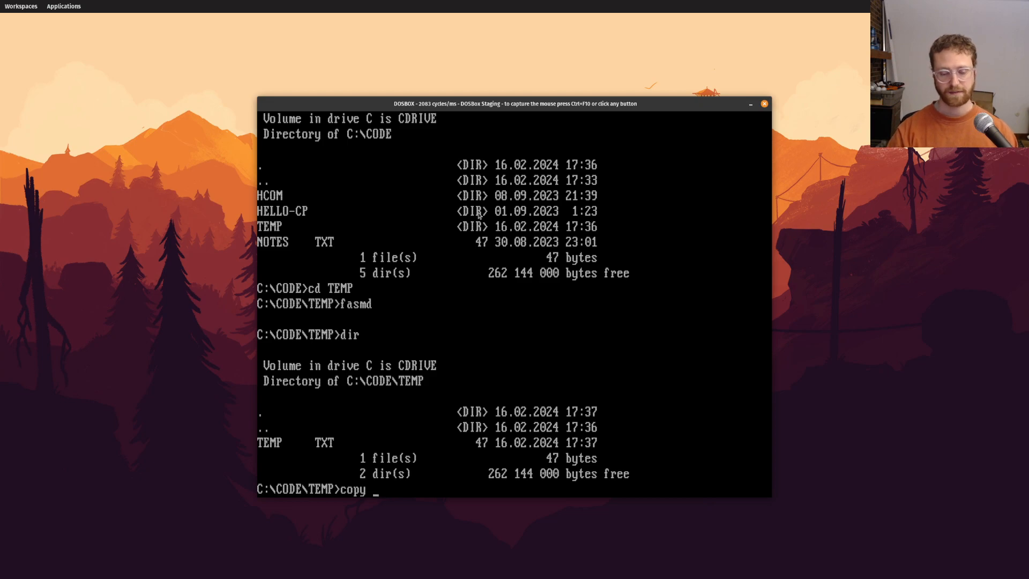
text(tem)
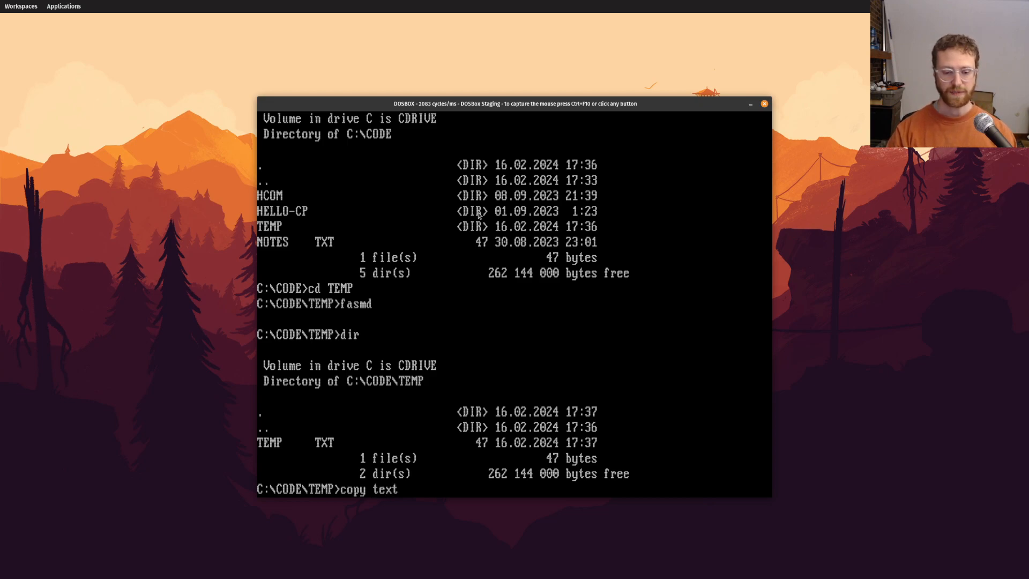
key(BackSpace)
text(MP.TXT)
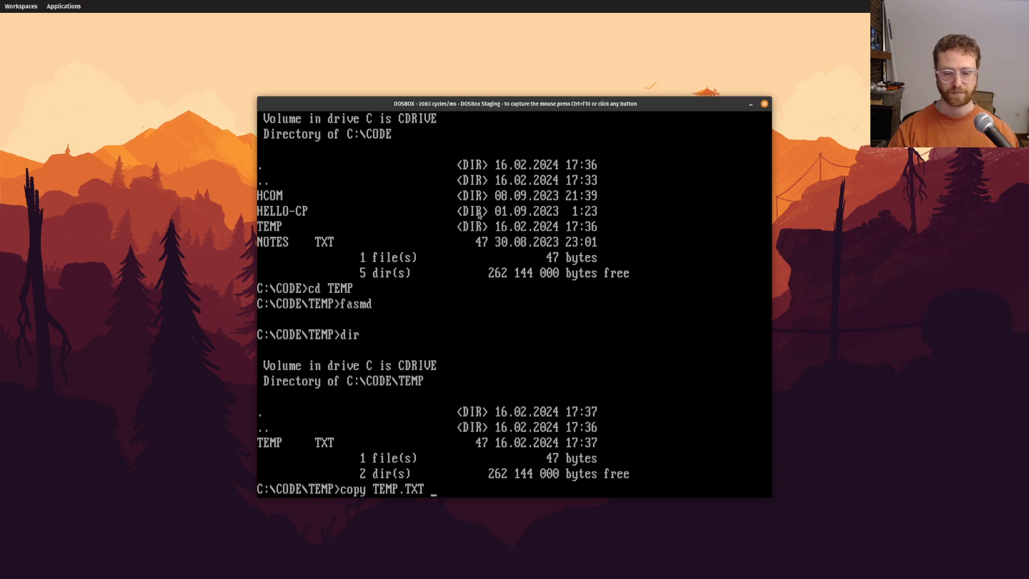
text( hello)
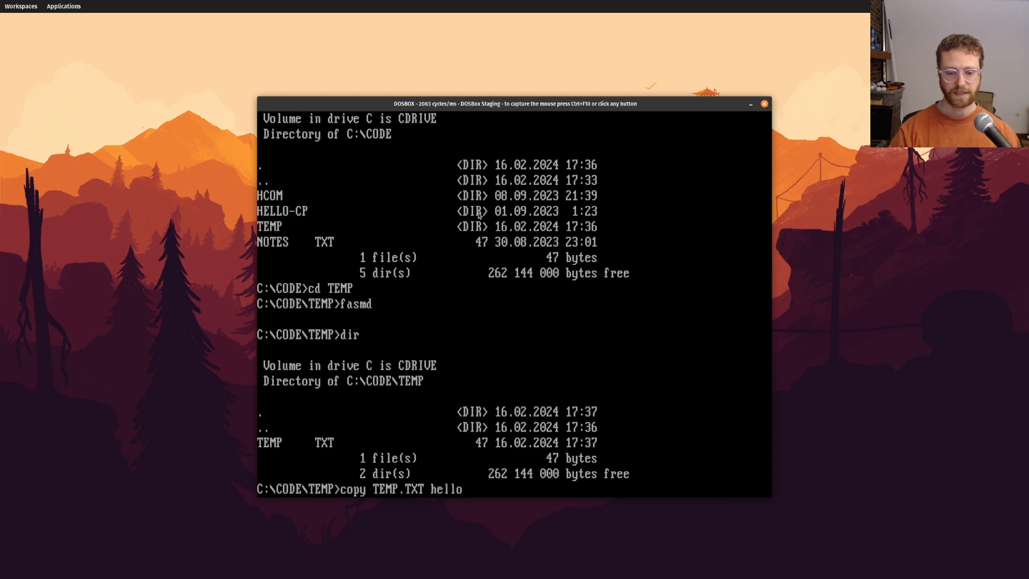
text(.txt)
key(Return)
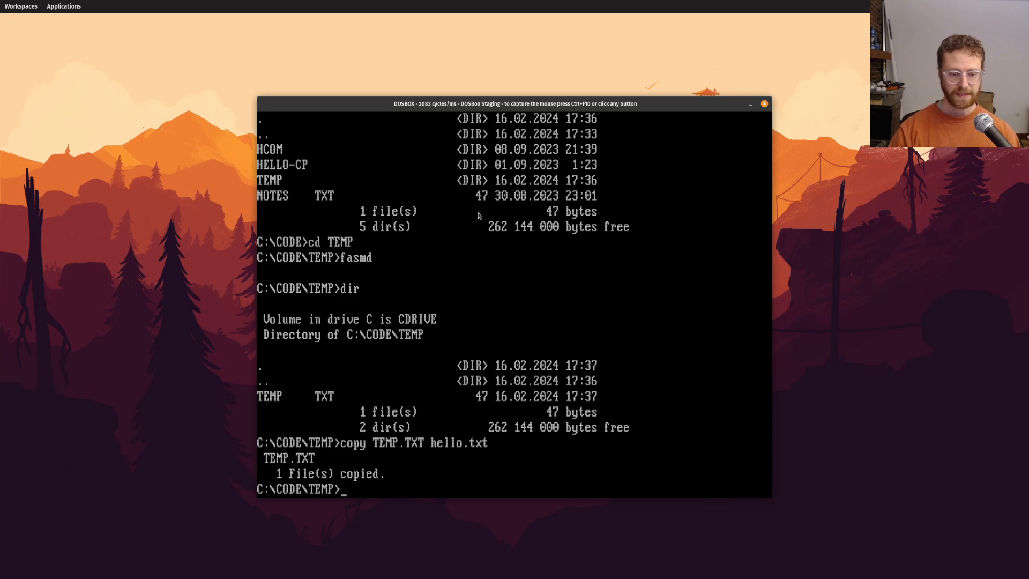
text(dir)
key(Return)
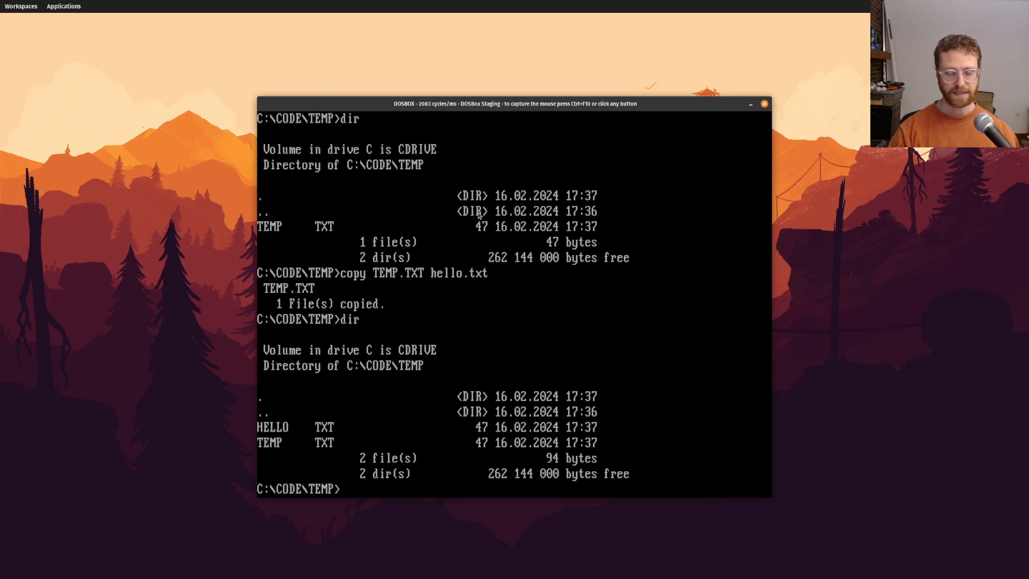
text(fasmd)
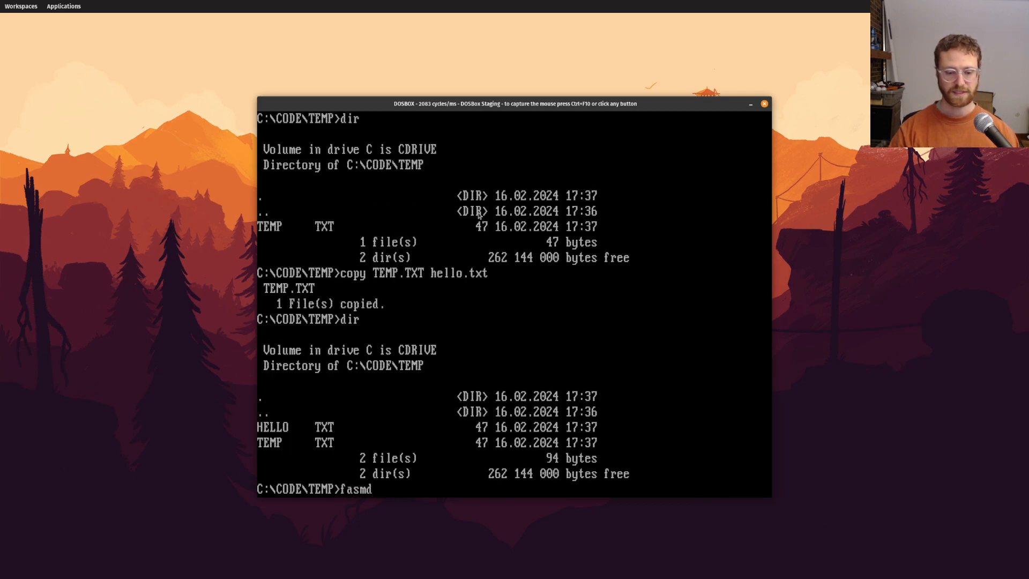
text( HELLO.TXT)
- Add "this is another line added to the text." as a third line in HELLO.TXT and save it
key(Return)
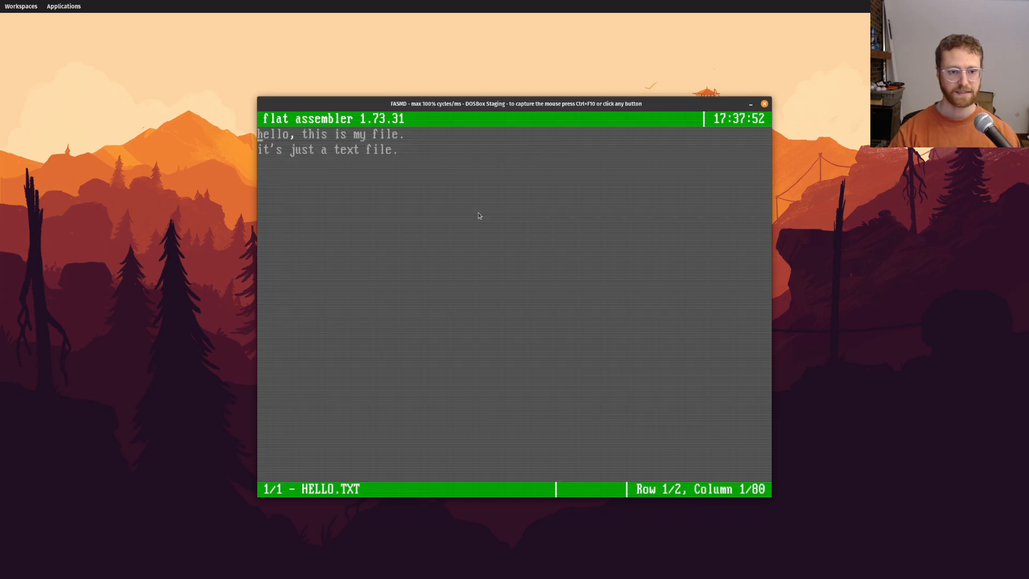
key(End)
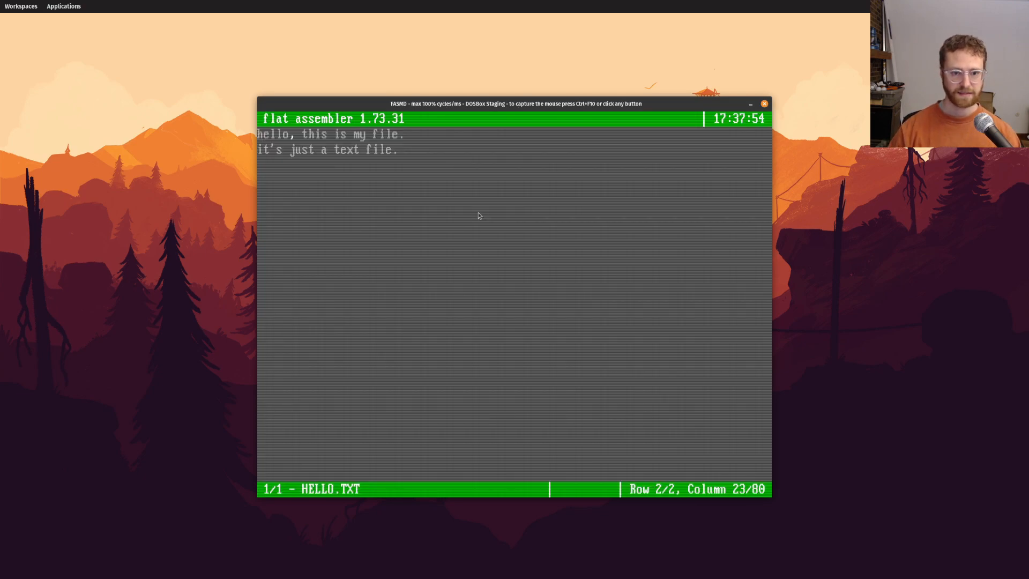
key(Return)
text(this is anot)
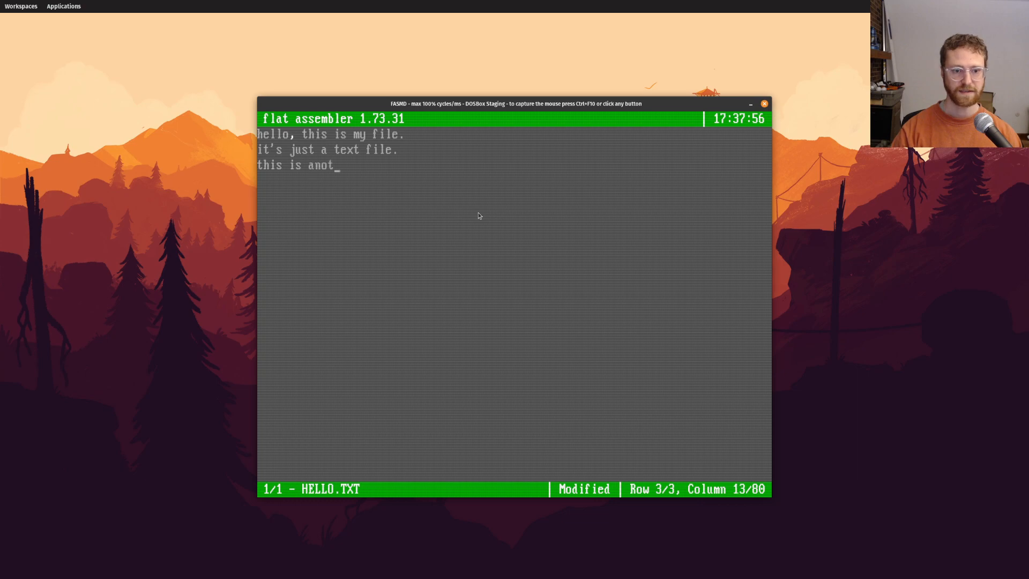
text(her line added to )
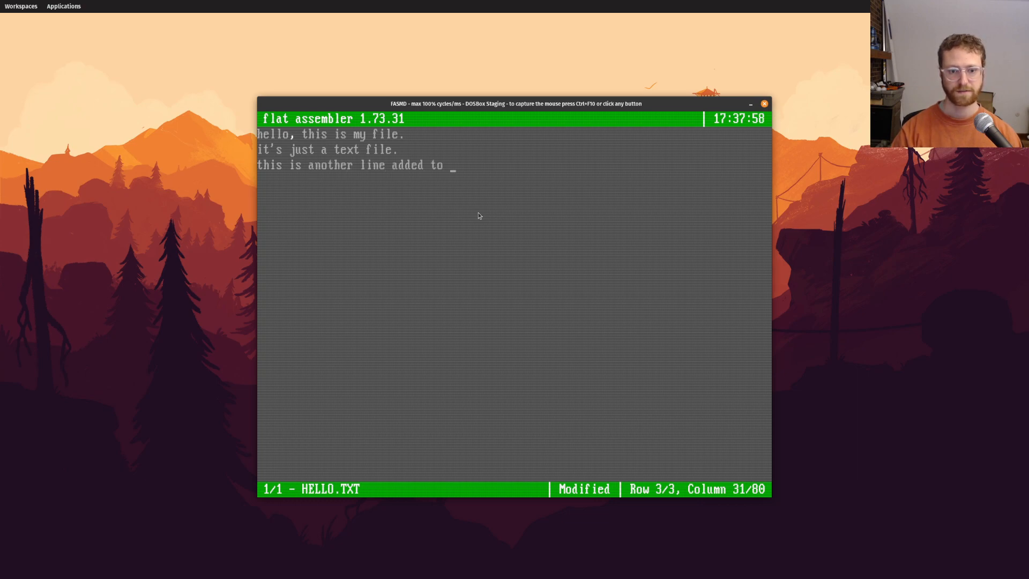
text(the text.)
key(Escape)
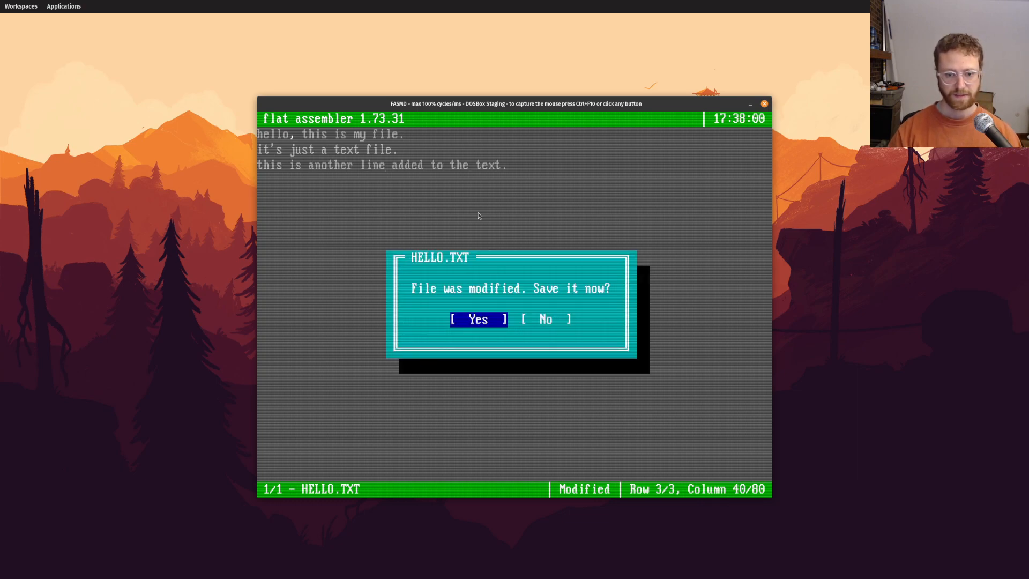
key(Return)
text(dir)
- Check HELLO.TXT's new size, go up to C:\CODE and list its contents
key(Return)
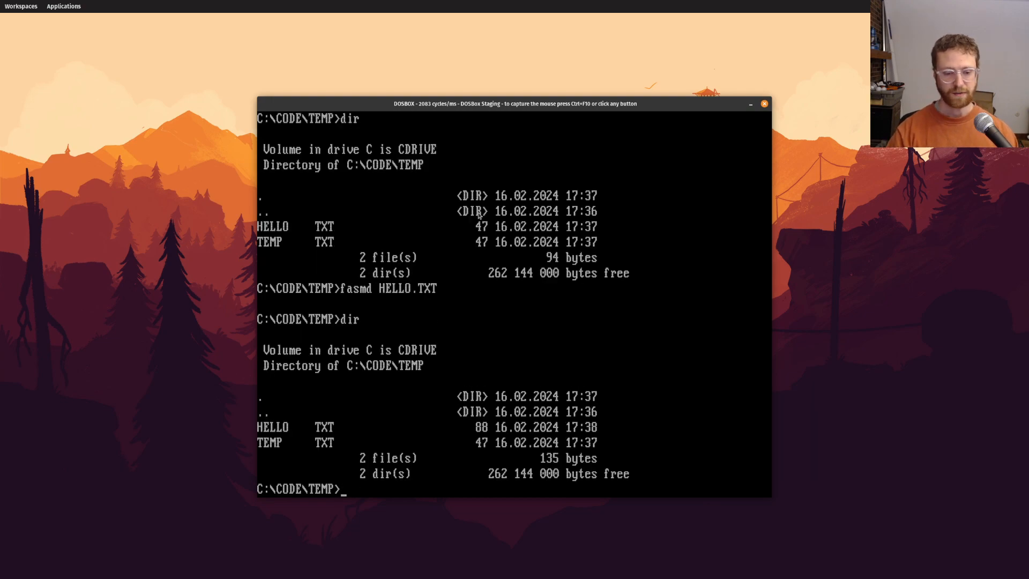
text(cd ..)
key(Return)
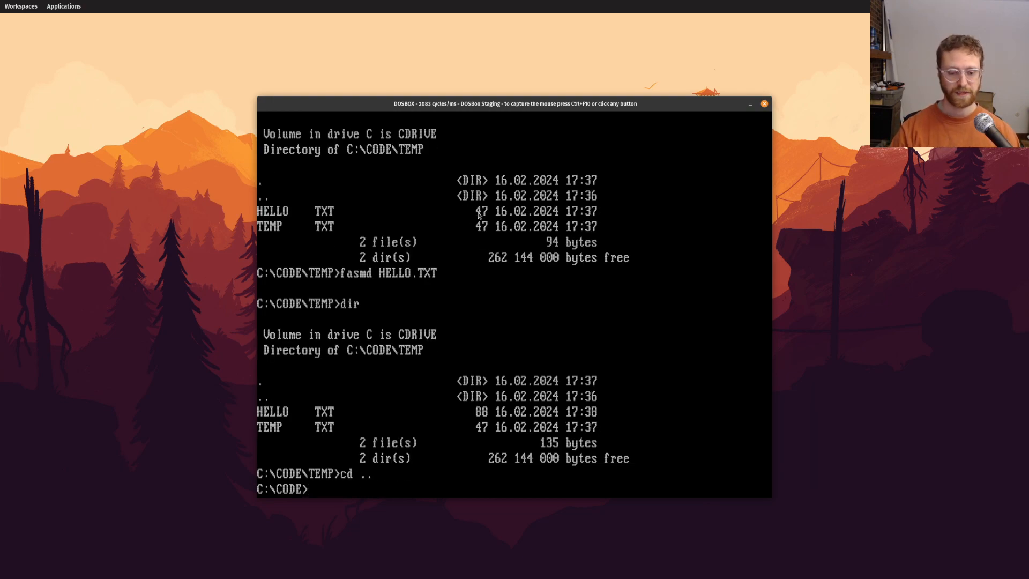
text(dir)
key(Return)
text(rd)
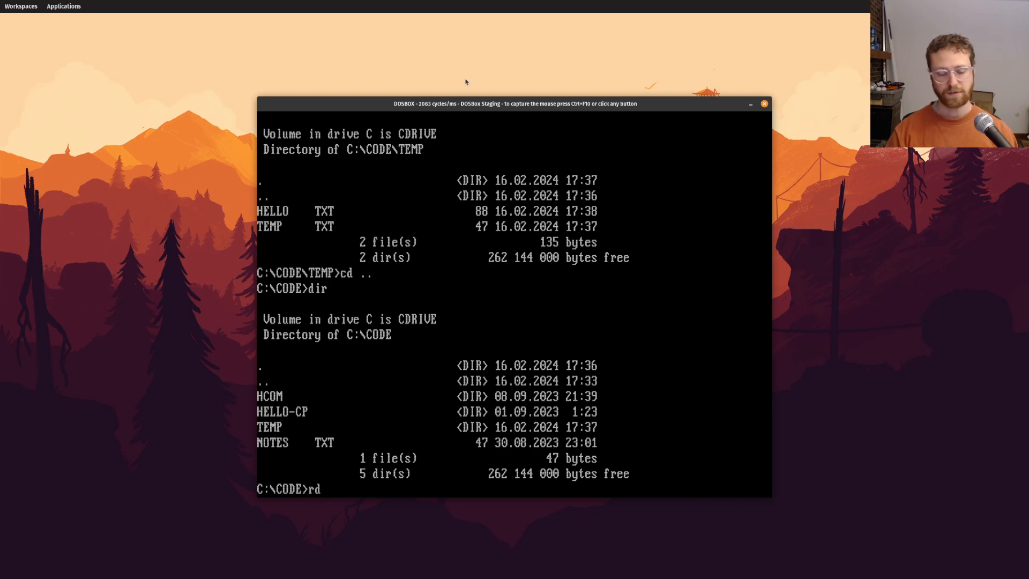
text( temp)
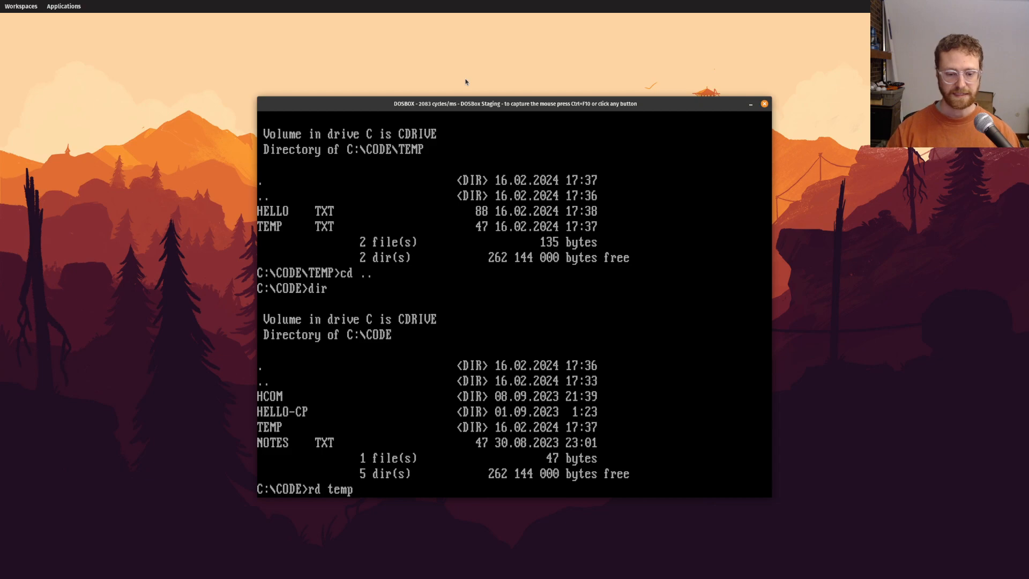
- After rd temp fails, remove TEMP and its files with deldir temp and confirm it is gone
key(Return)
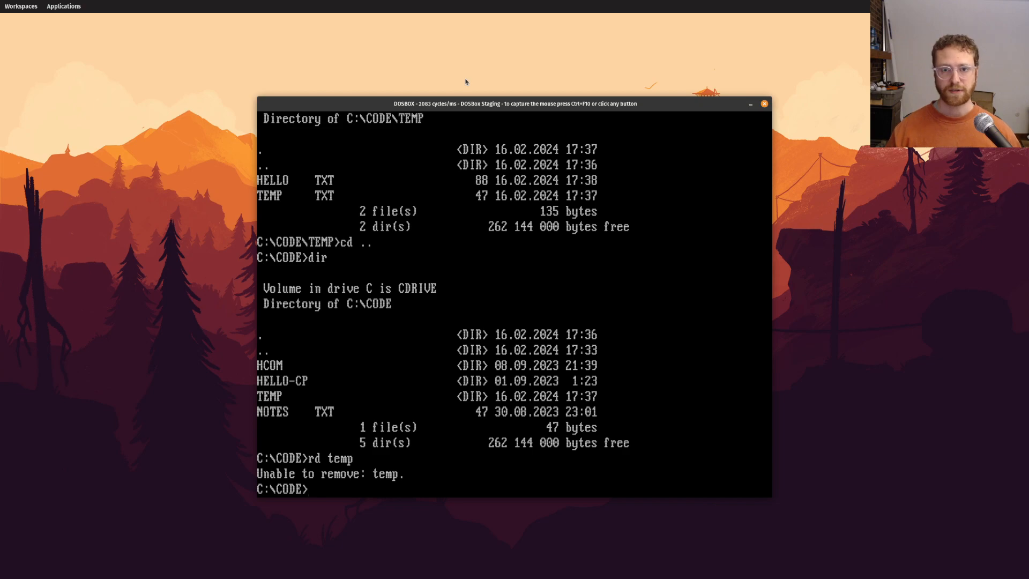
text(lee)
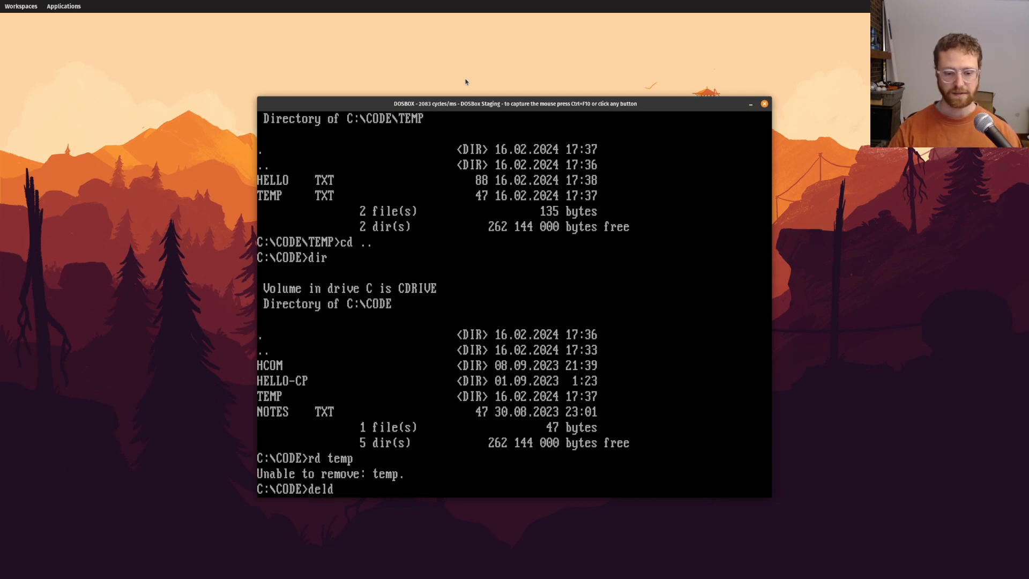
text(ir)
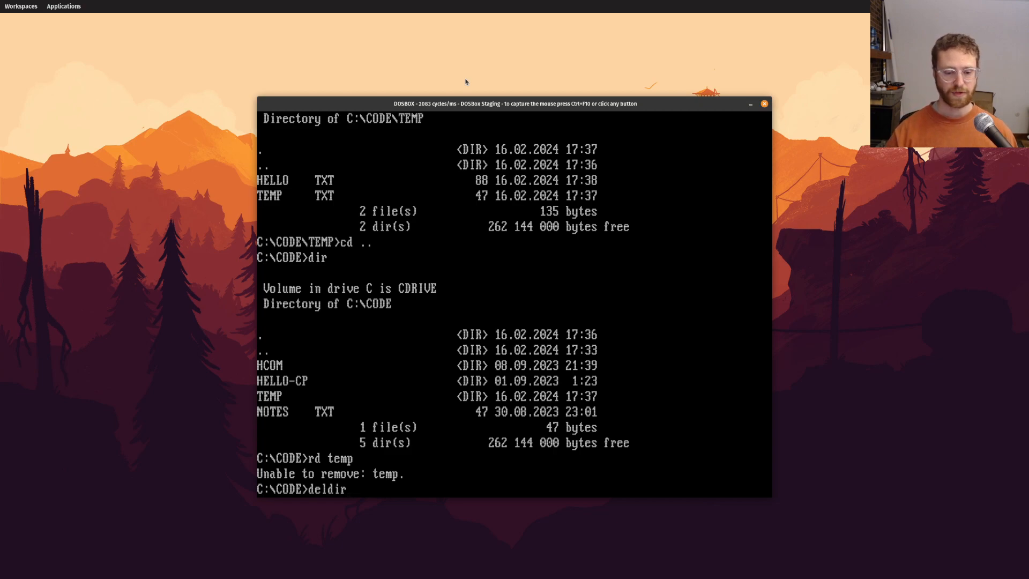
text( temp)
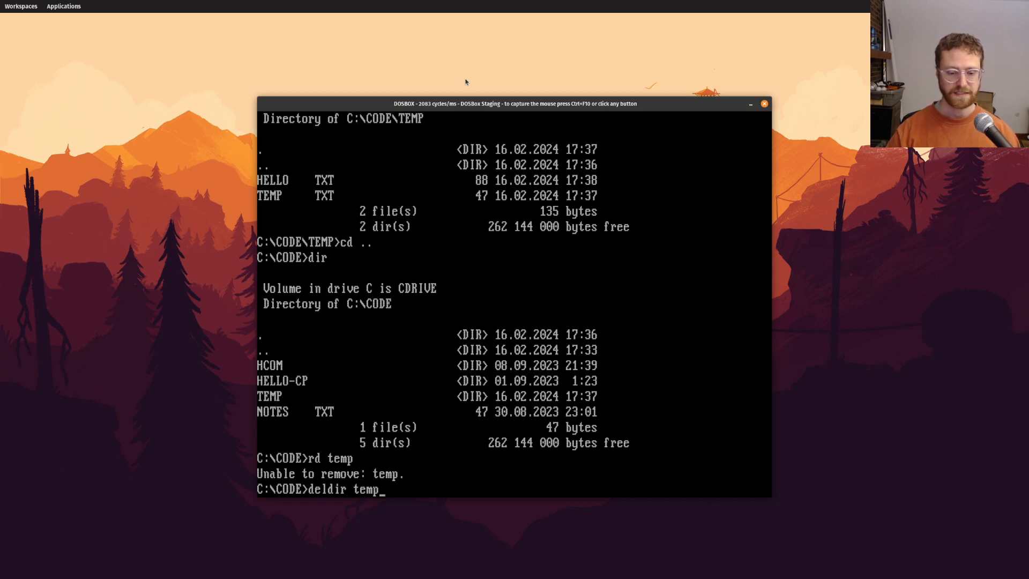
key(Return)
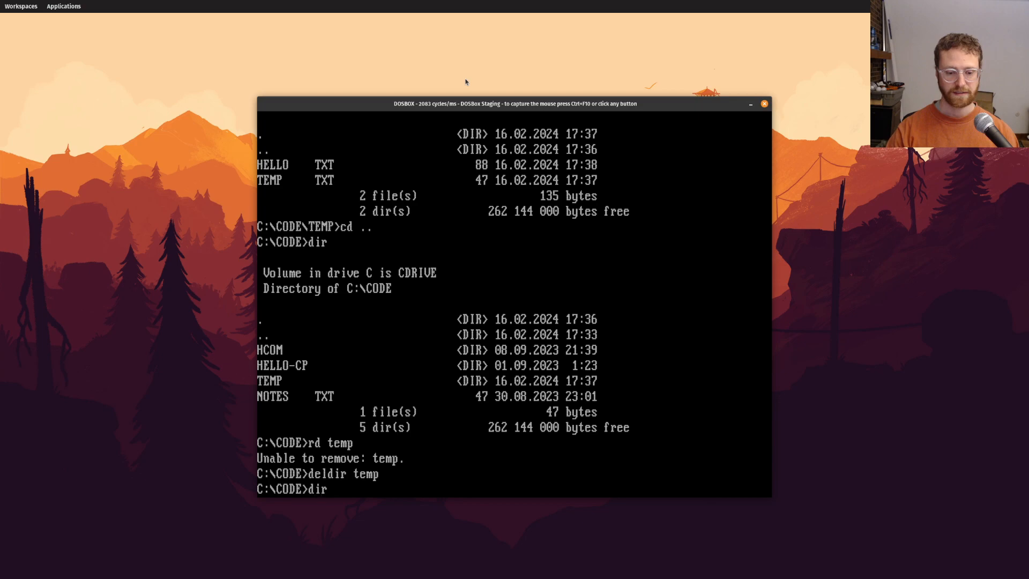
key(Return)
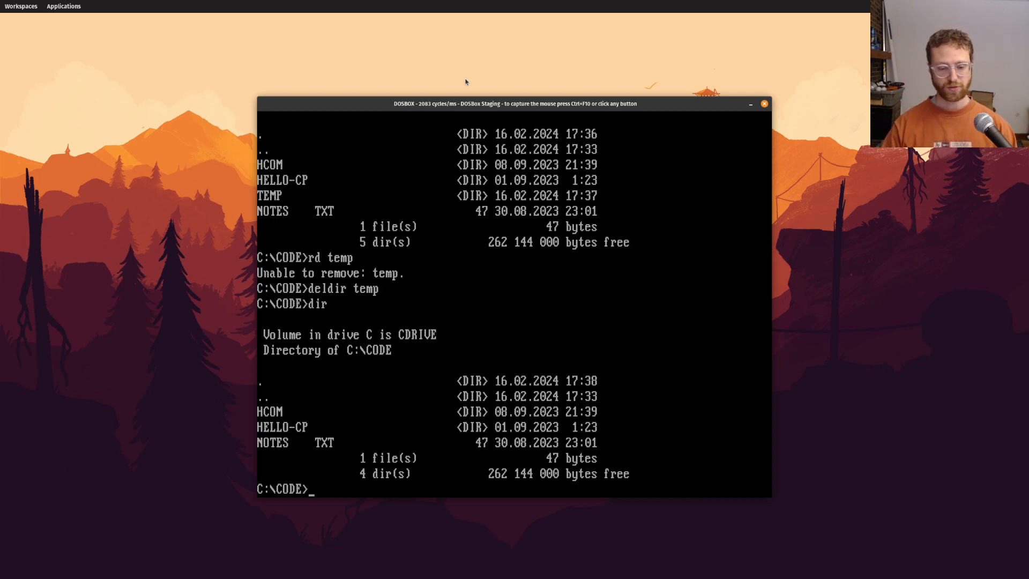
text(apps)
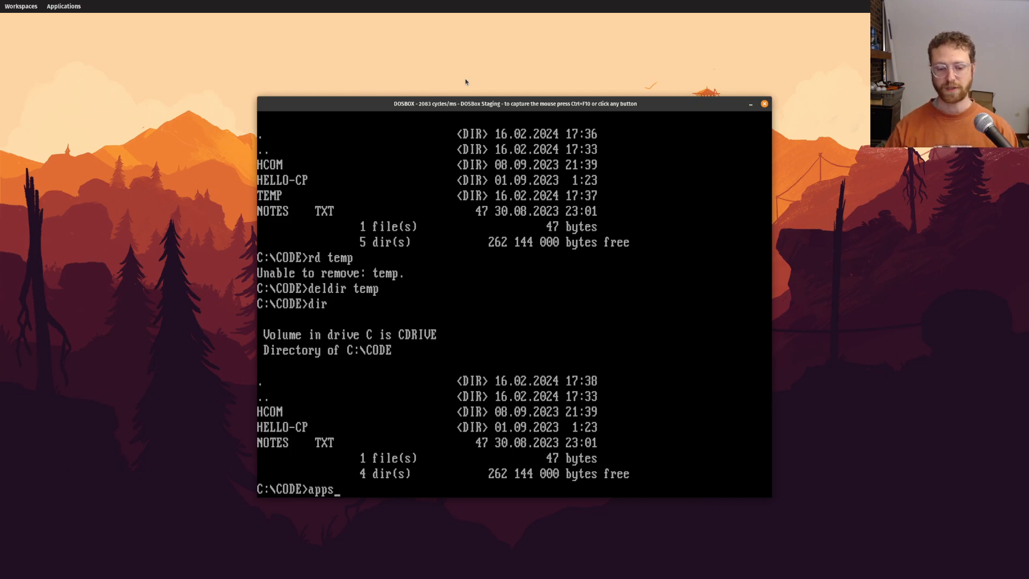
- Run the apps shortcut to reach C:\APPS and list its EDIT, FASM, HXRT and batch files
key(BackSpace)
key(BackSpace)
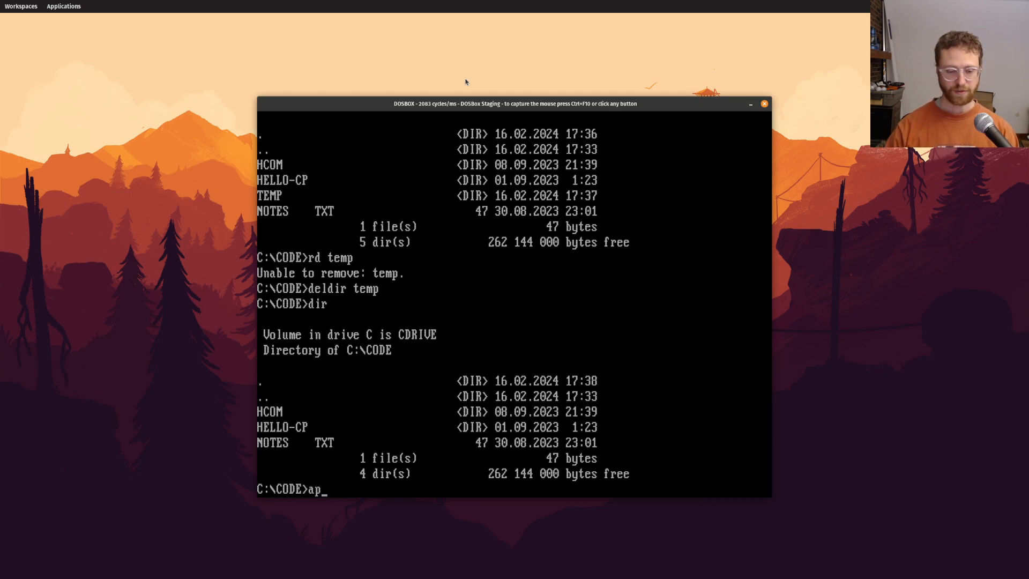
key(BackSpace)
key(BackSpace)
text(cd C)
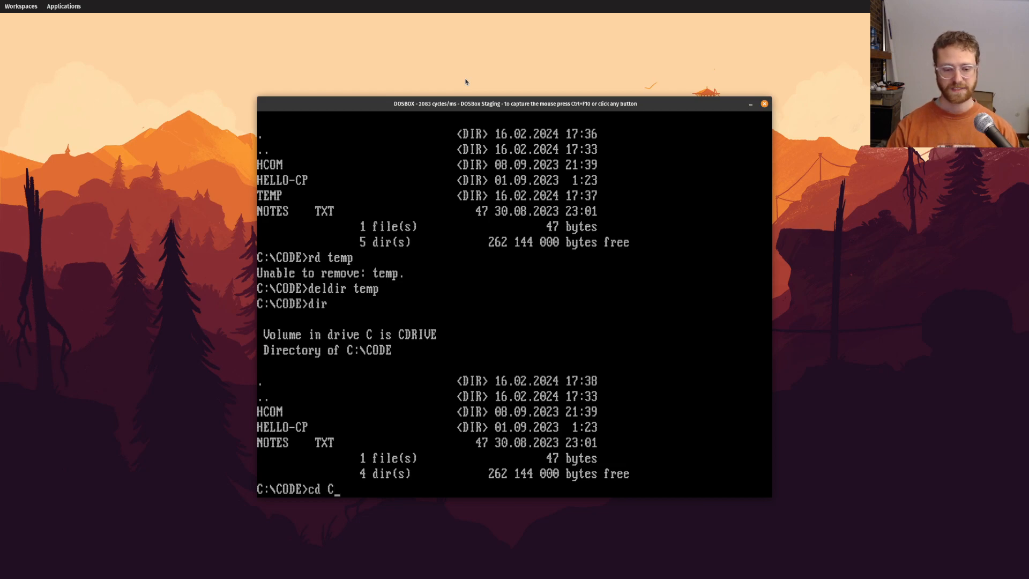
text(:\apps)
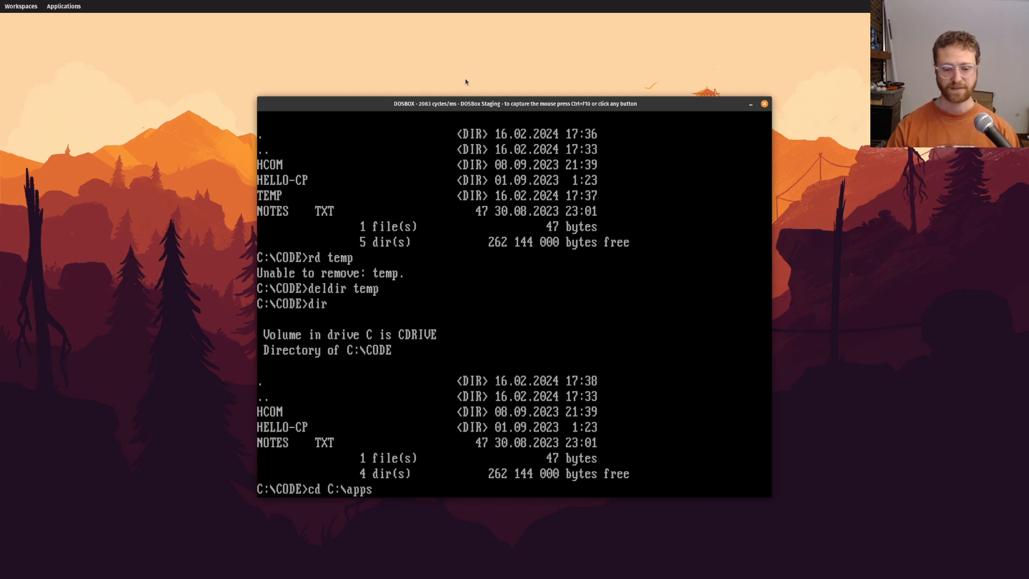
key(Tab)
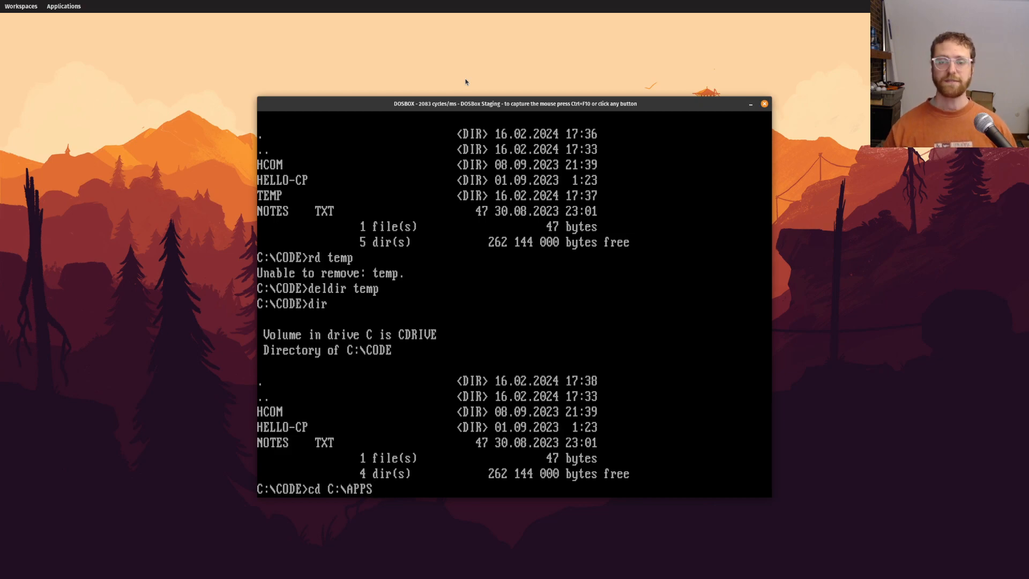
key(BackSpace)
key(BackSpace)
key(BackSpace)
key(BackSpace)
key(BackSpace)
key(BackSpace)
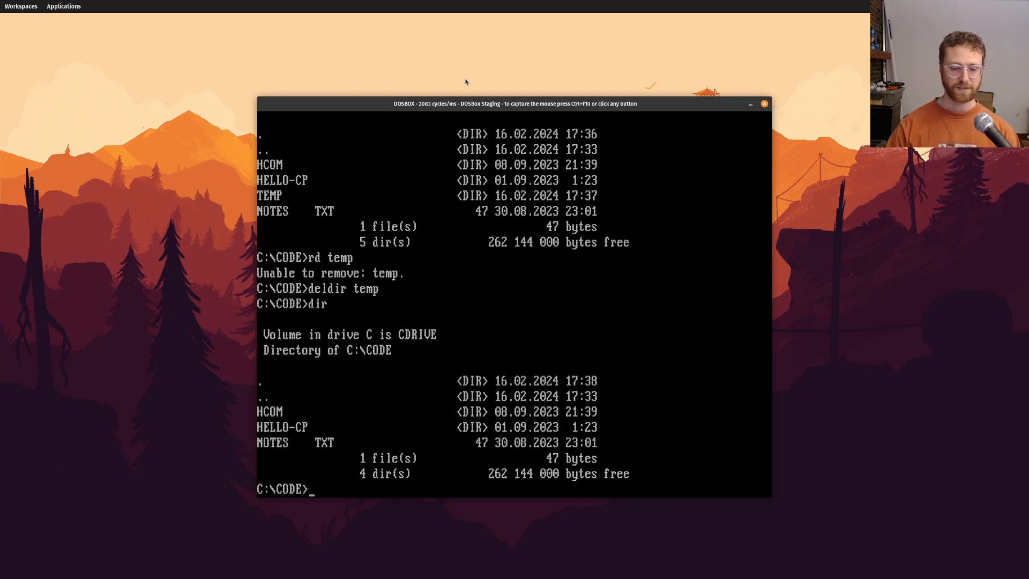
text(apps)
key(Return)
text(dir)
key(Return)
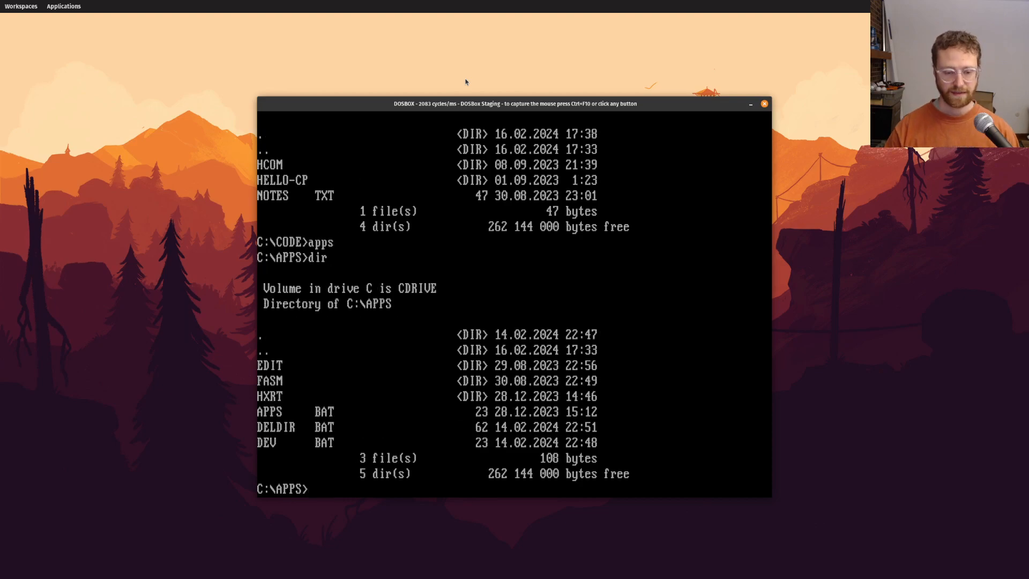